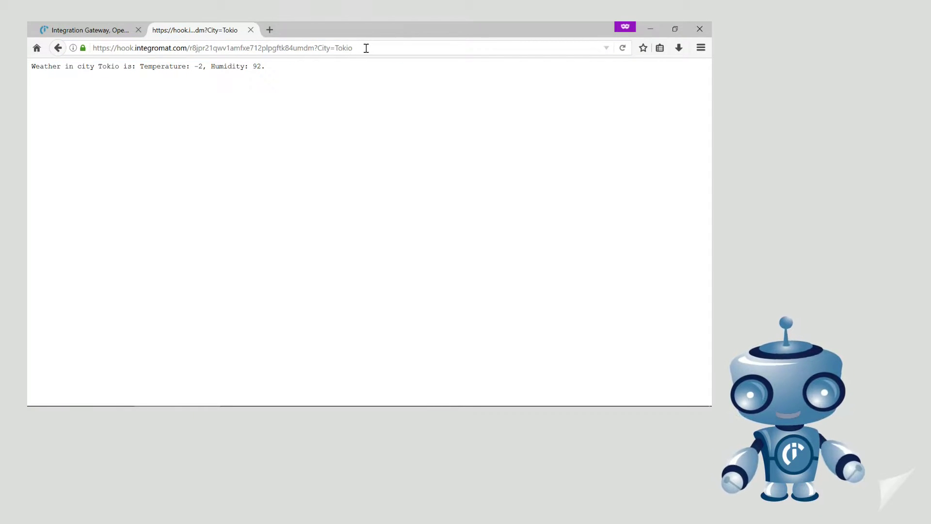
# - Call the webhook with City=Madrid instead of Tokio, view the returned weather, then return to the scenario
pyautogui.click(358, 48)
pyautogui.moveTo(356, 48); pyautogui.dragTo(332, 48)
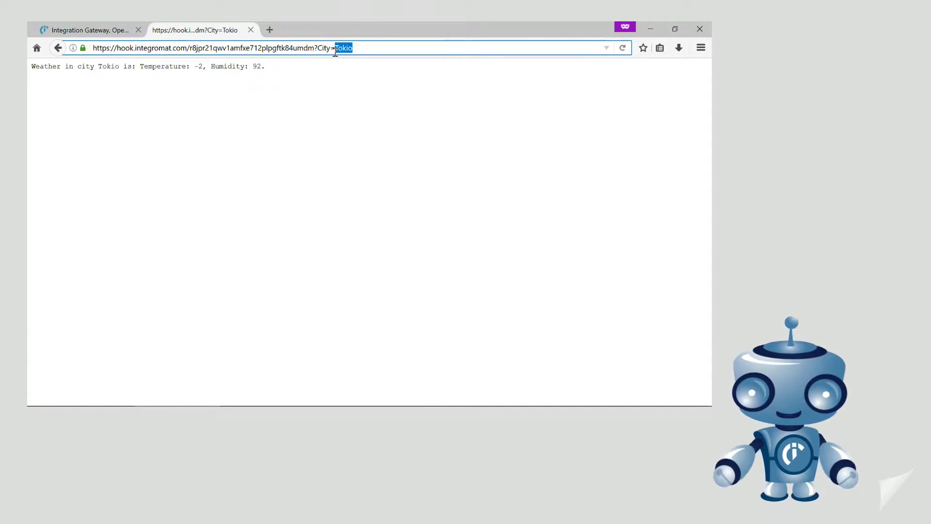
pyautogui.write('Madrid')
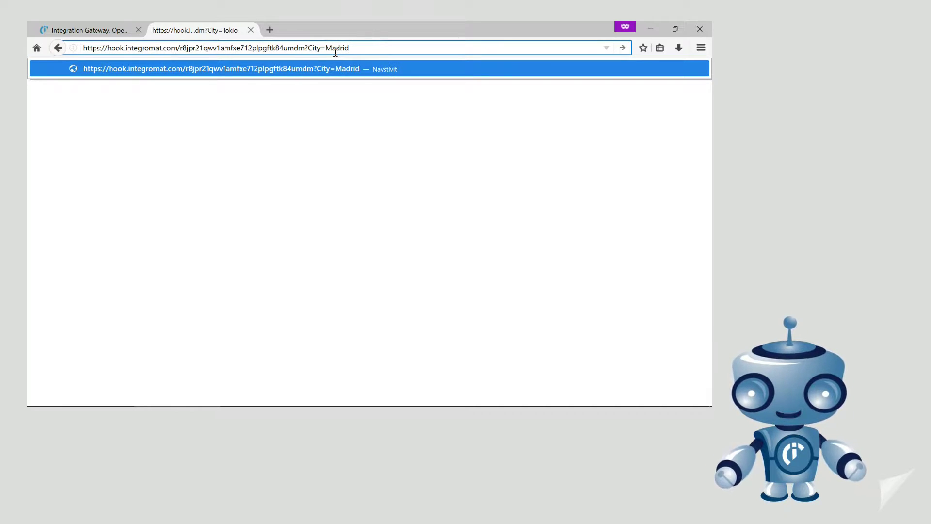
pyautogui.press('Return')
pyautogui.moveTo(333, 62); pyautogui.dragTo(40, 75)
pyautogui.click(100, 85)
pyautogui.click(97, 30)
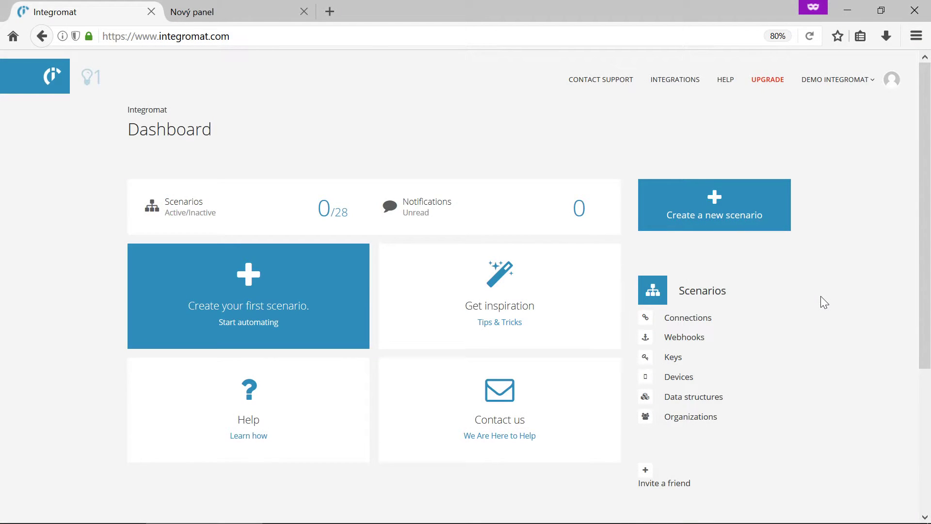
# - Start a new scenario and add Gateway's Custom Webhook as its trigger module
pyautogui.click(732, 215)
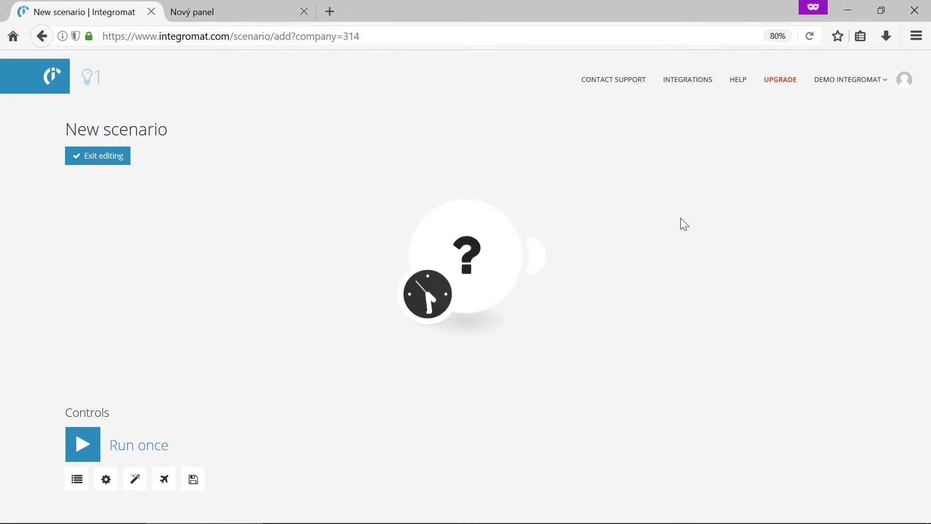
pyautogui.click(470, 257)
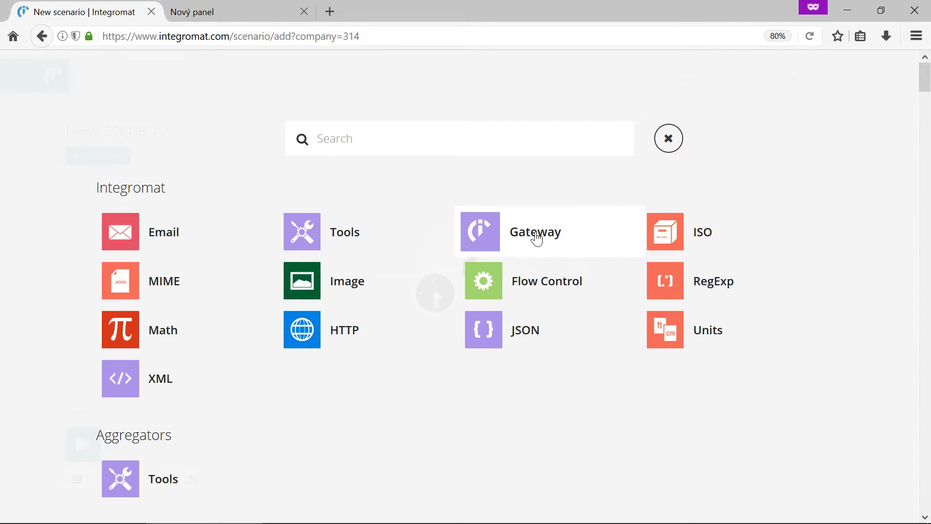
pyautogui.click(536, 238)
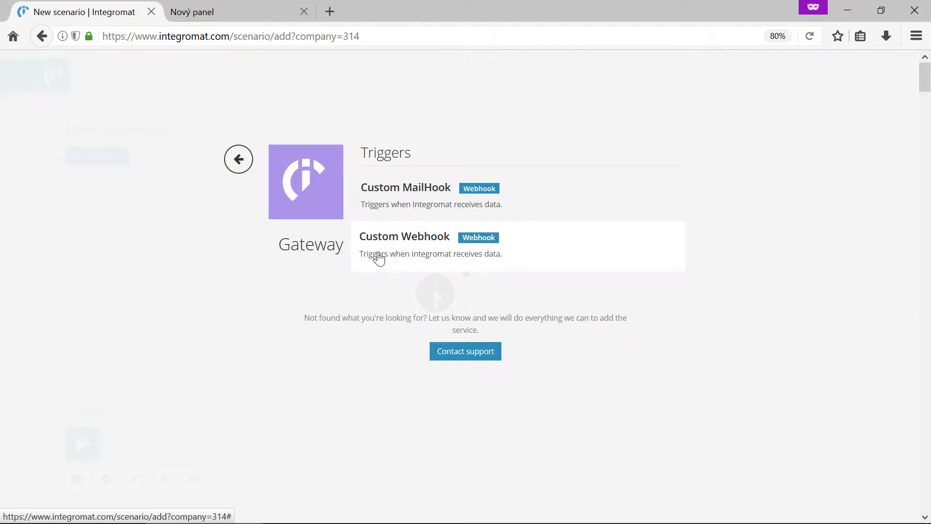
pyautogui.click(379, 254)
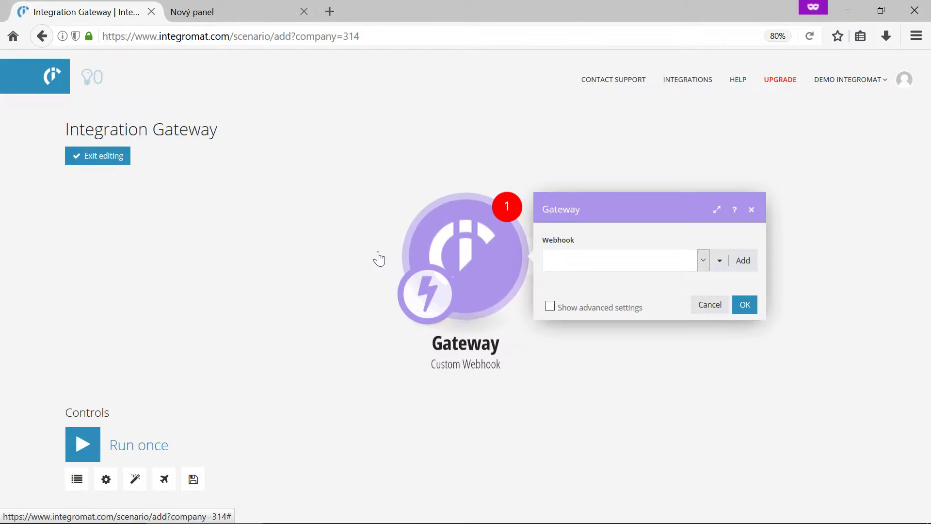
# - Create a new webhook for the trigger named 'Weather in city'
pyautogui.click(743, 262)
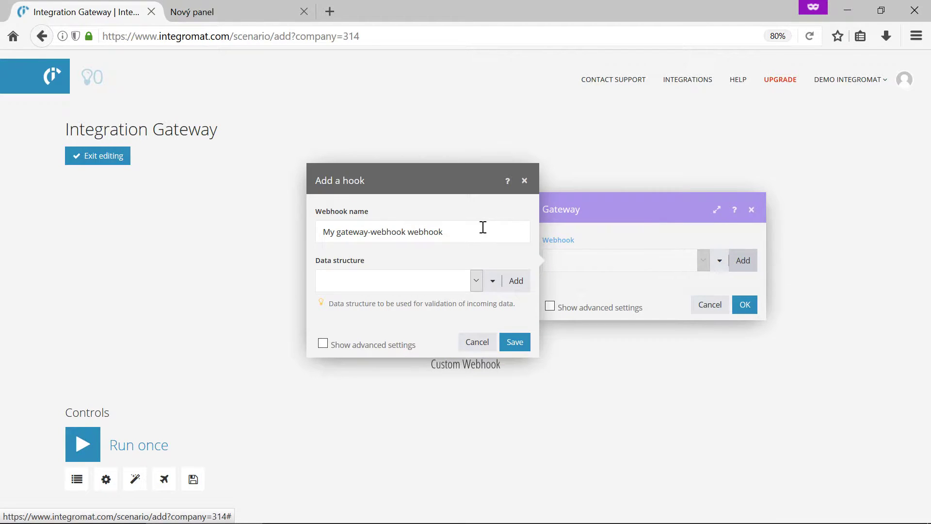
pyautogui.moveTo(479, 231); pyautogui.dragTo(325, 231)
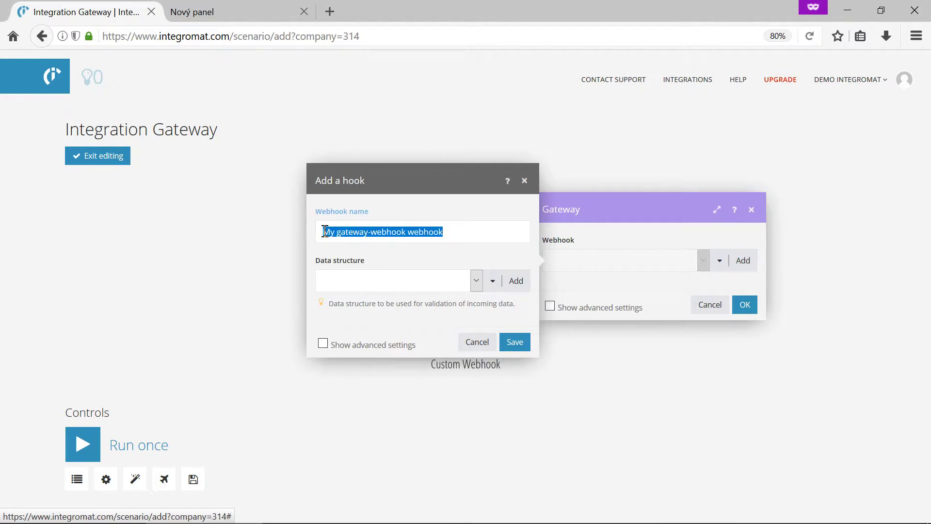
pyautogui.write('Weather in city')
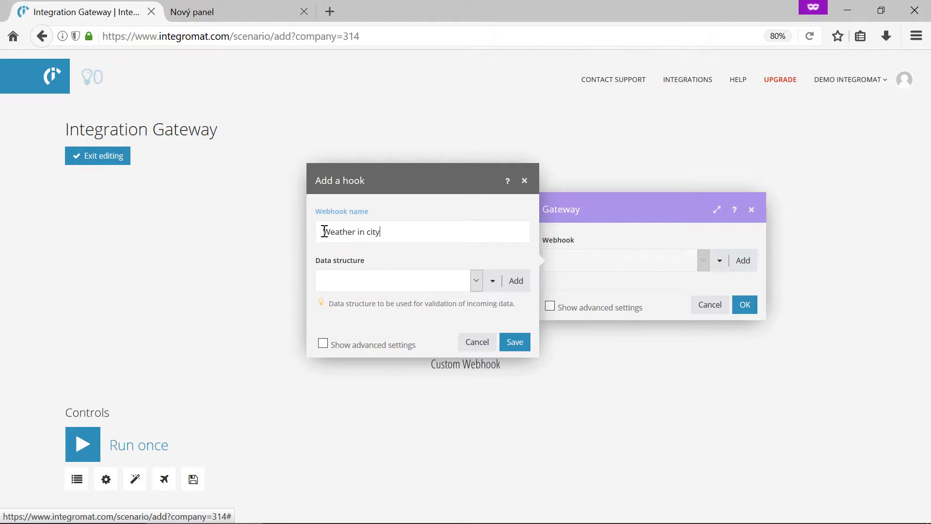
# - Add a City data structure with a Text item City, then save it and the webhook
pyautogui.click(517, 284)
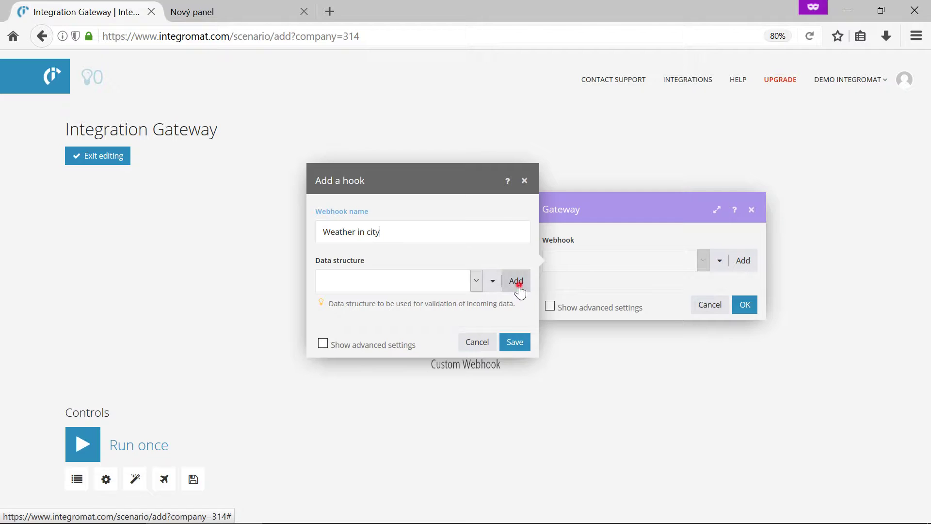
pyautogui.tripleClick(628, 237)
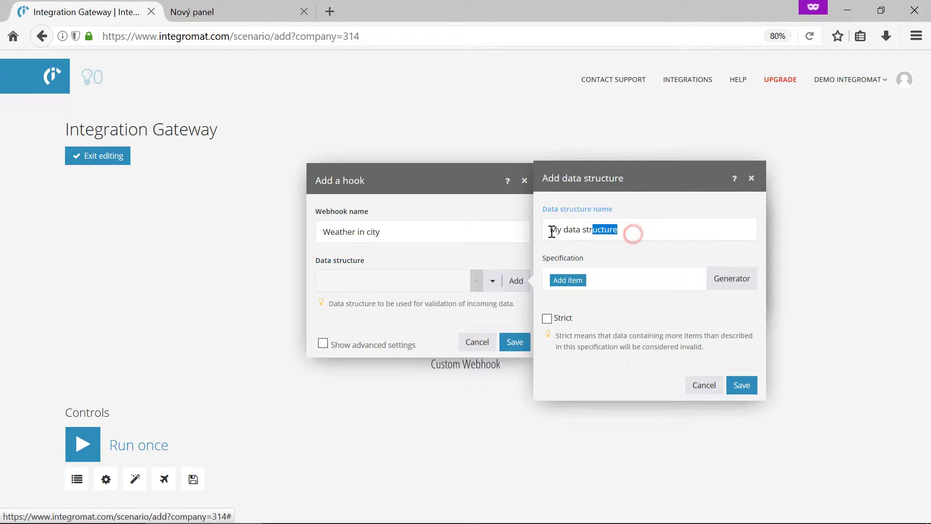
pyautogui.write('City')
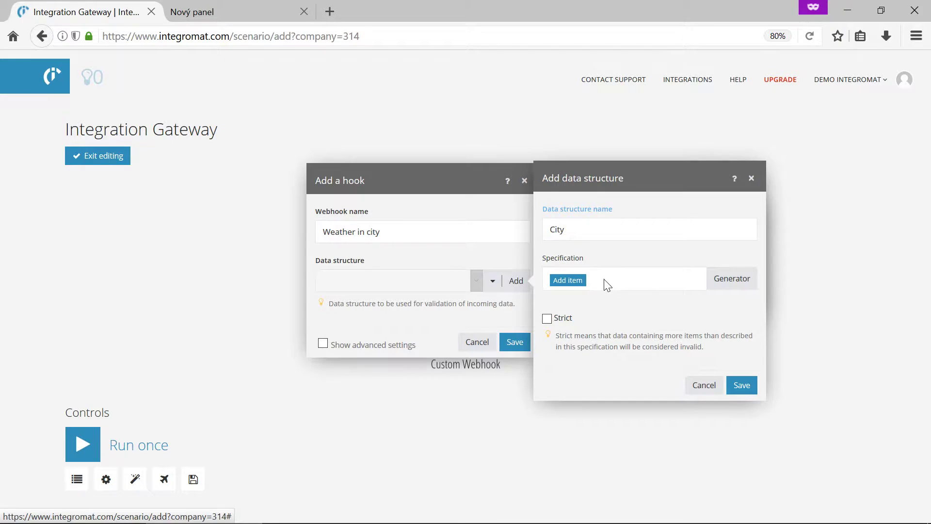
pyautogui.click(604, 280)
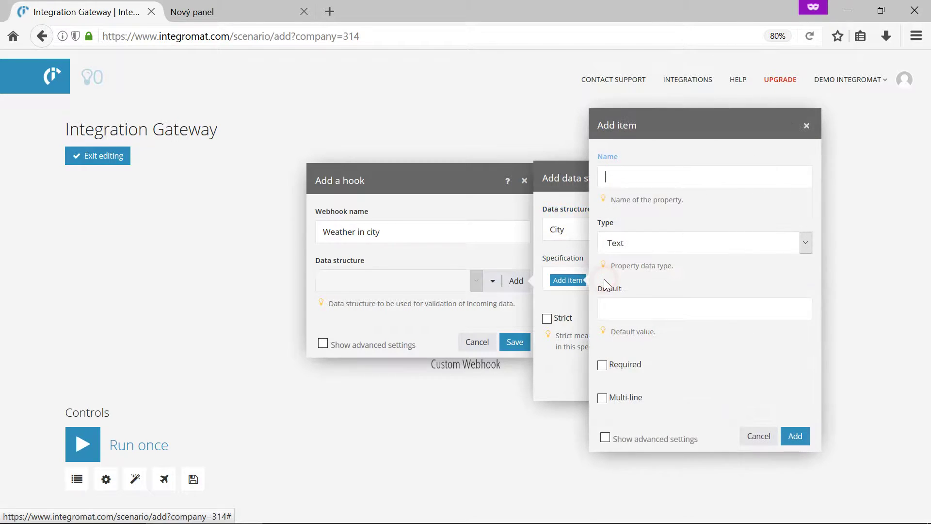
pyautogui.write('City')
pyautogui.click(626, 249)
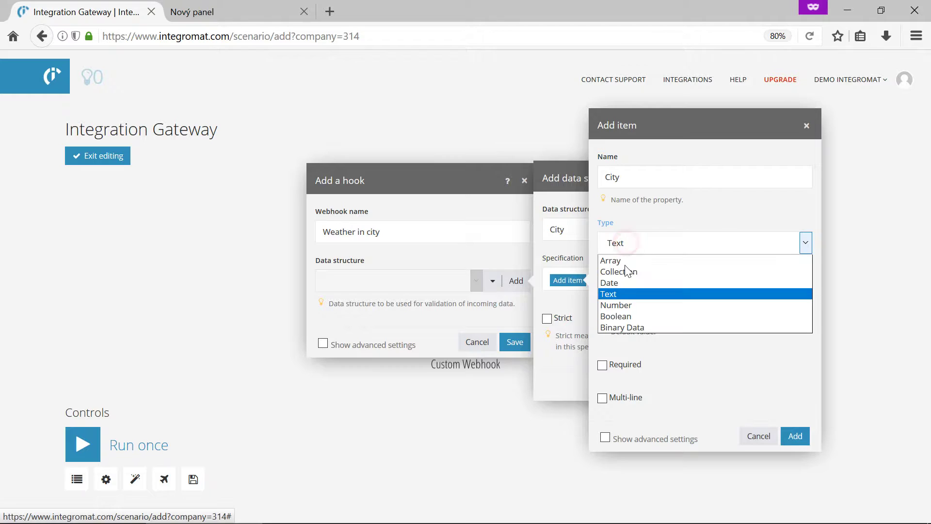
pyautogui.click(620, 294)
pyautogui.click(791, 435)
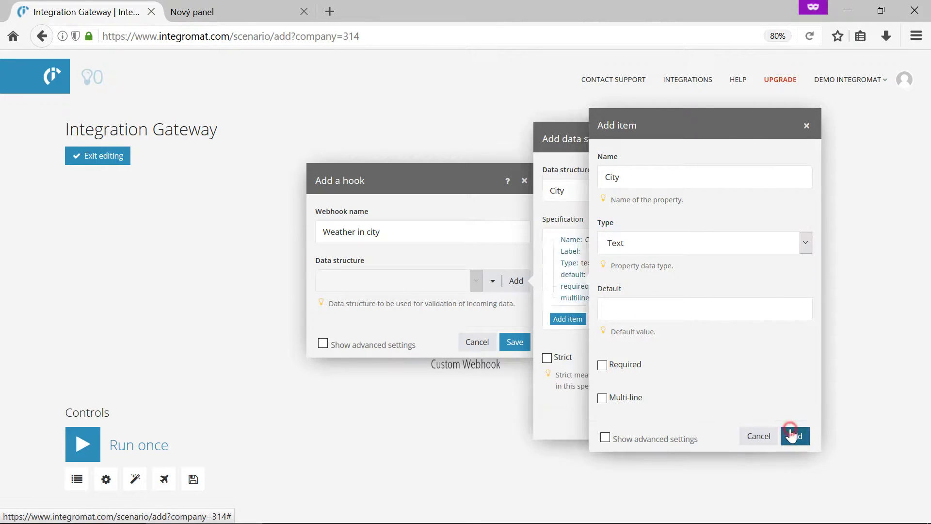
pyautogui.click(746, 424)
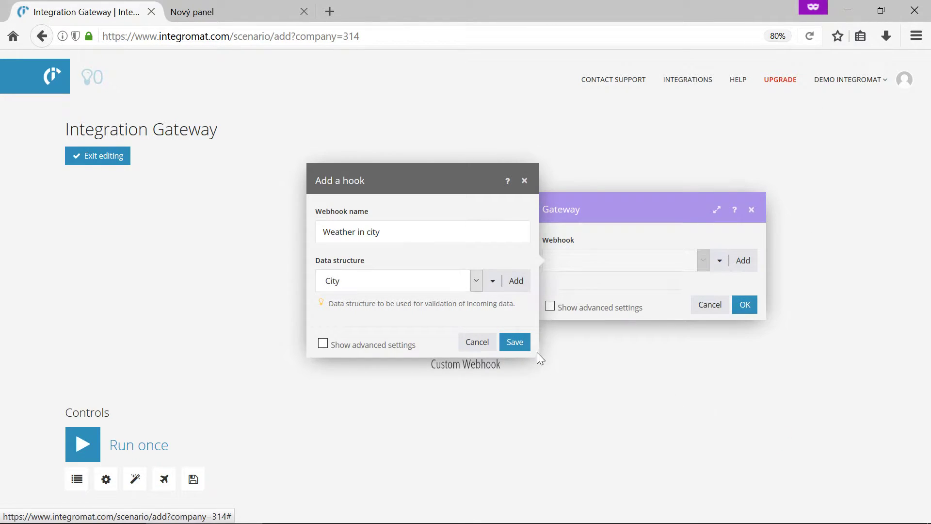
pyautogui.click(514, 341)
pyautogui.click(742, 333)
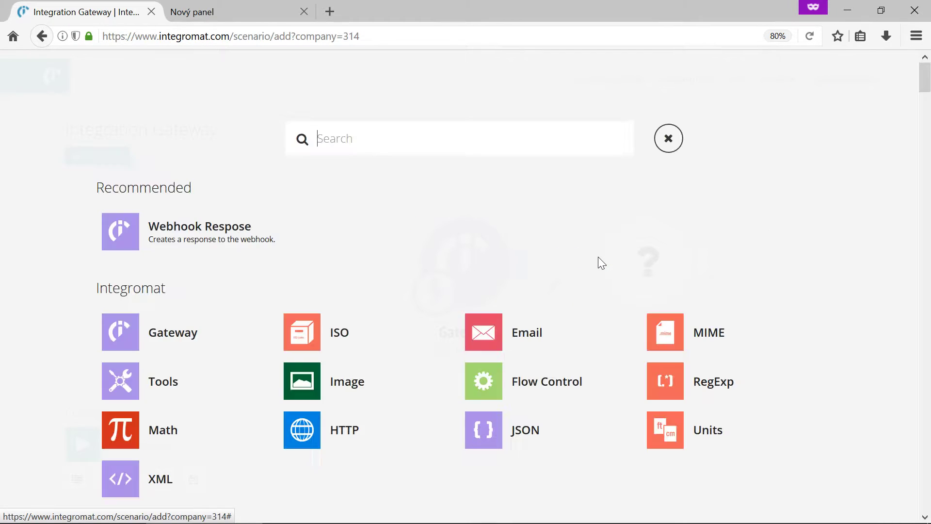
# - Add OpenWeatherMap 'Get current weather' with its City field mapped to the webhook's City value
pyautogui.write('Open')
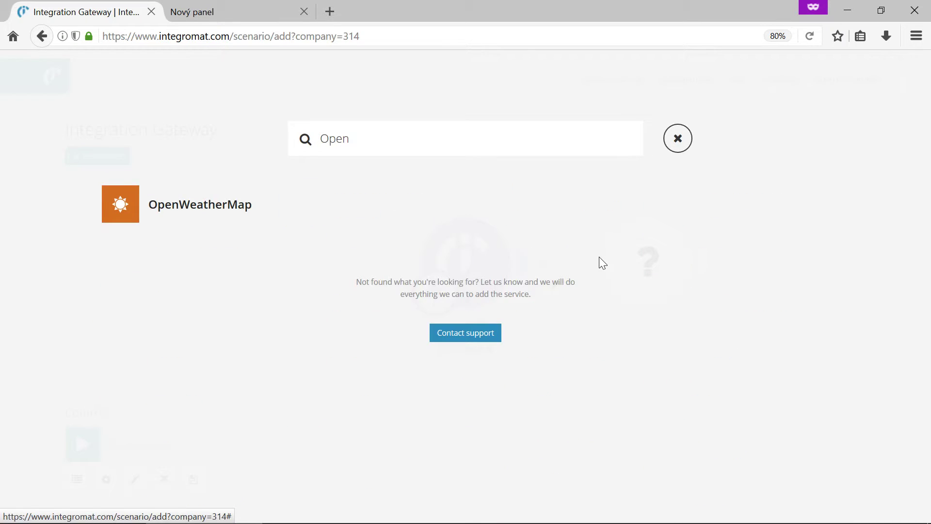
pyautogui.click(180, 204)
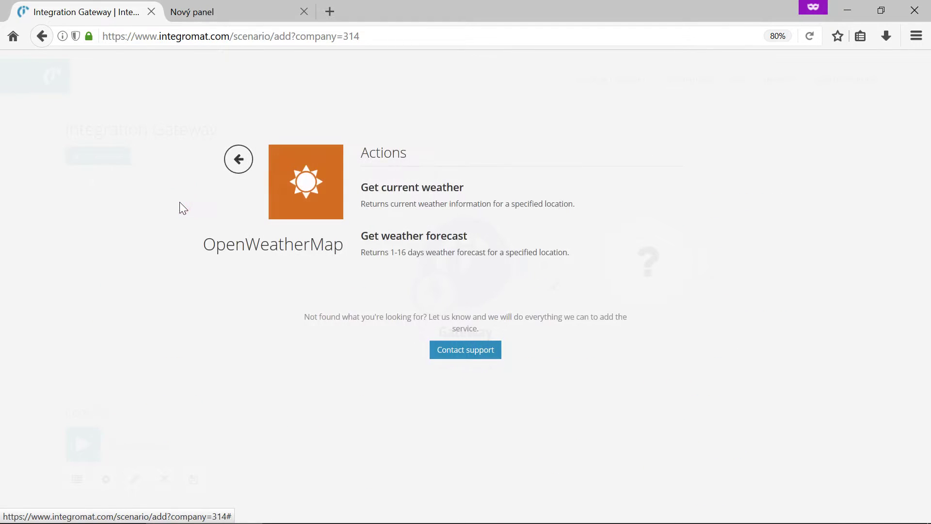
pyautogui.click(407, 198)
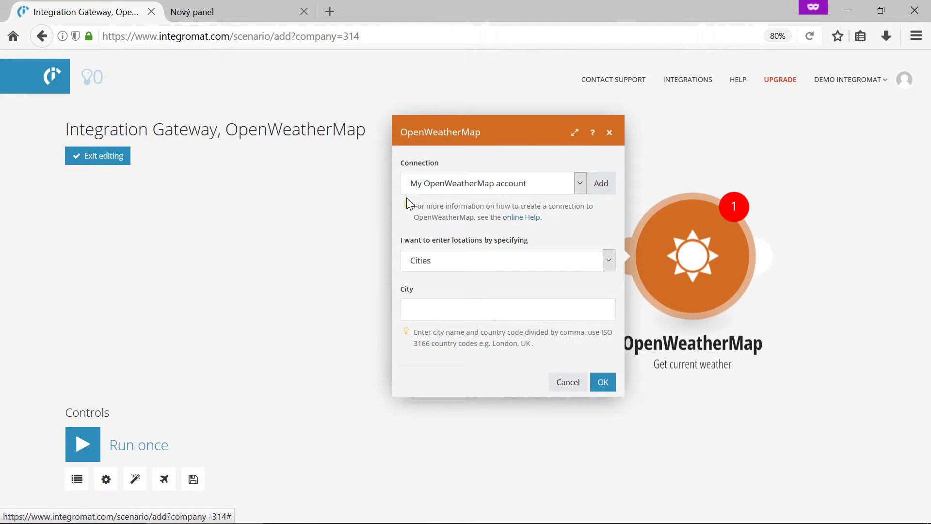
pyautogui.click(429, 306)
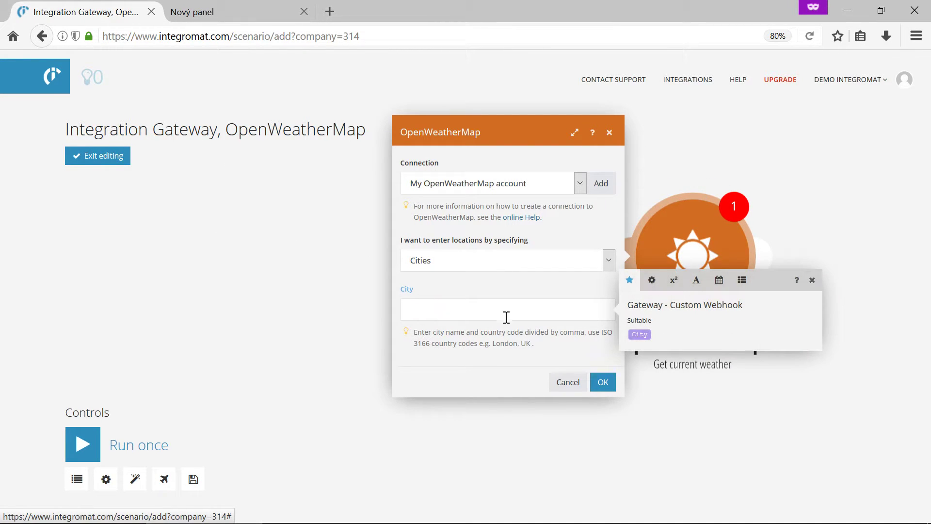
pyautogui.moveTo(639, 334); pyautogui.dragTo(428, 306)
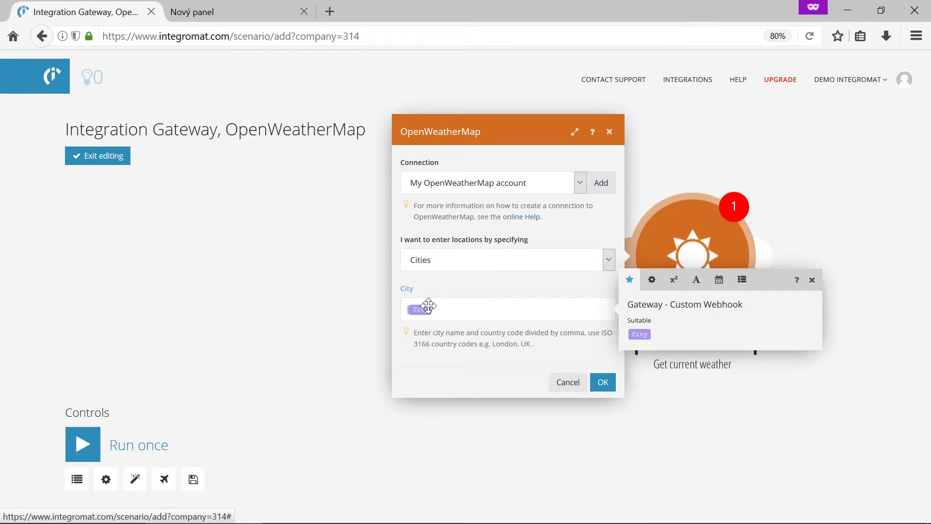
pyautogui.click(601, 382)
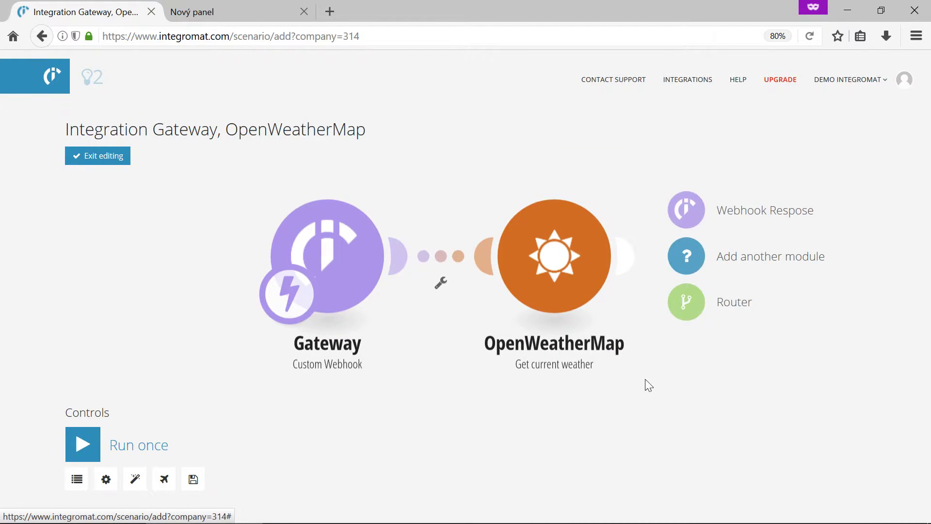
# - Add a Webhook Response whose body reads 'Weather in city' plus City, Temperature and humidity values
pyautogui.click(695, 218)
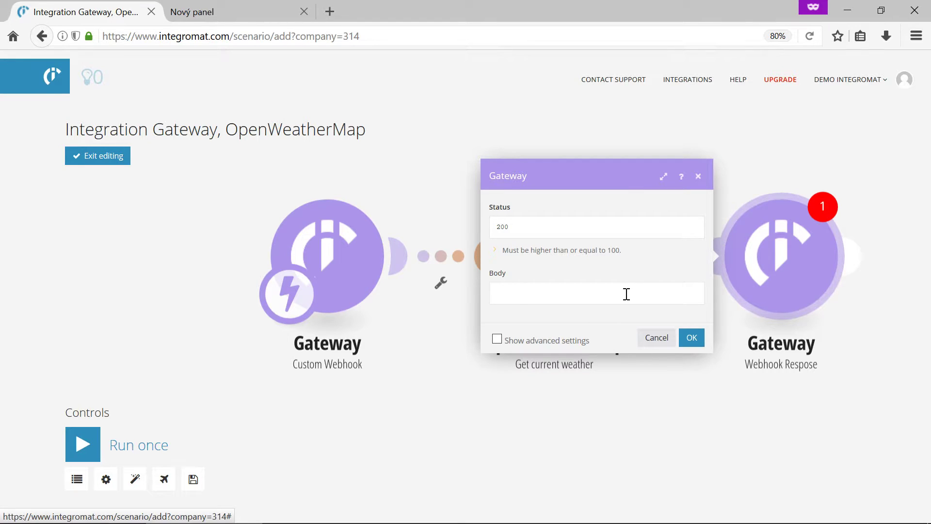
pyautogui.click(626, 294)
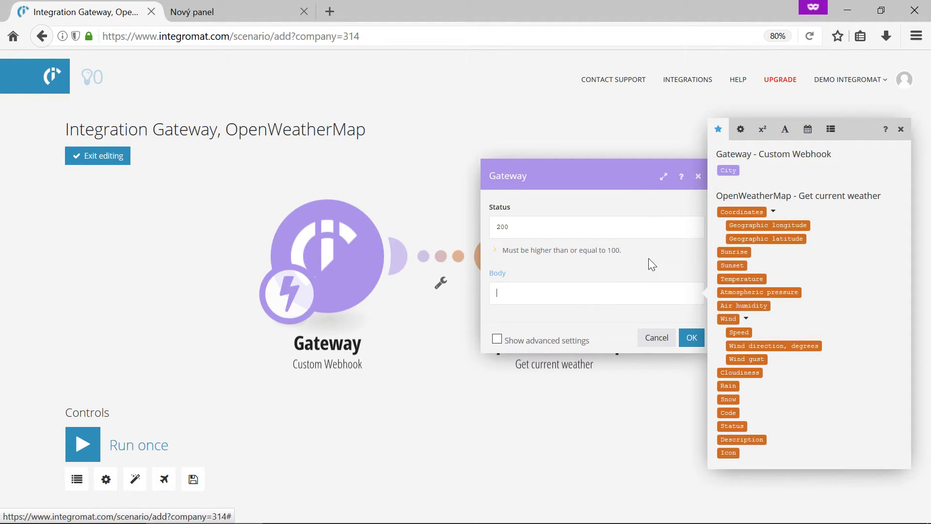
pyautogui.write('Weather in city')
pyautogui.moveTo(728, 170); pyautogui.dragTo(595, 292)
pyautogui.write('i')
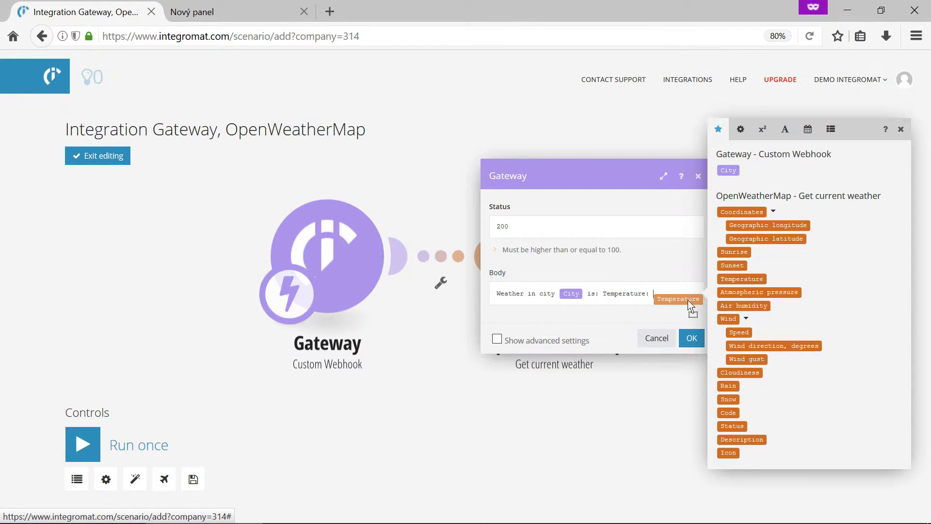
pyautogui.moveTo(687, 300); pyautogui.dragTo(665, 301)
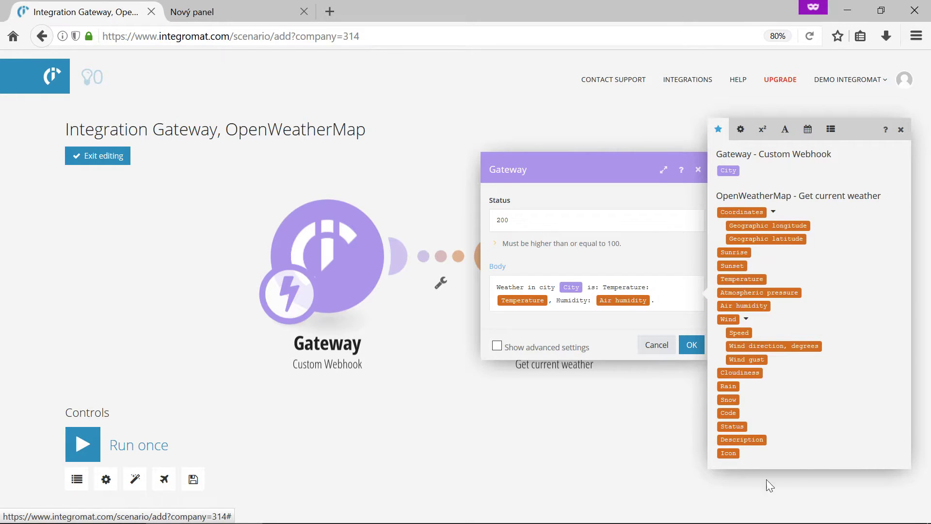
pyautogui.click(901, 129)
pyautogui.click(690, 346)
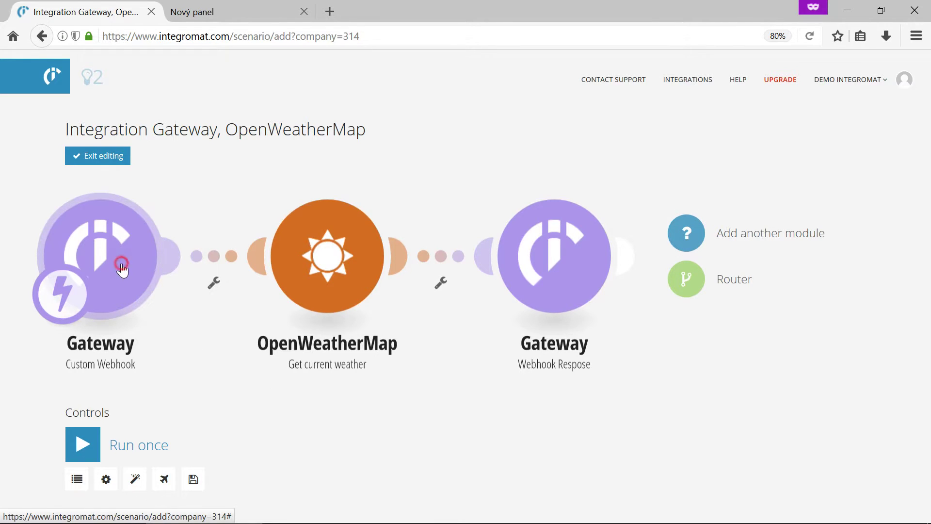
# - Copy the custom webhook's address and run the scenario once to await a request
pyautogui.click(120, 262)
pyautogui.click(336, 298)
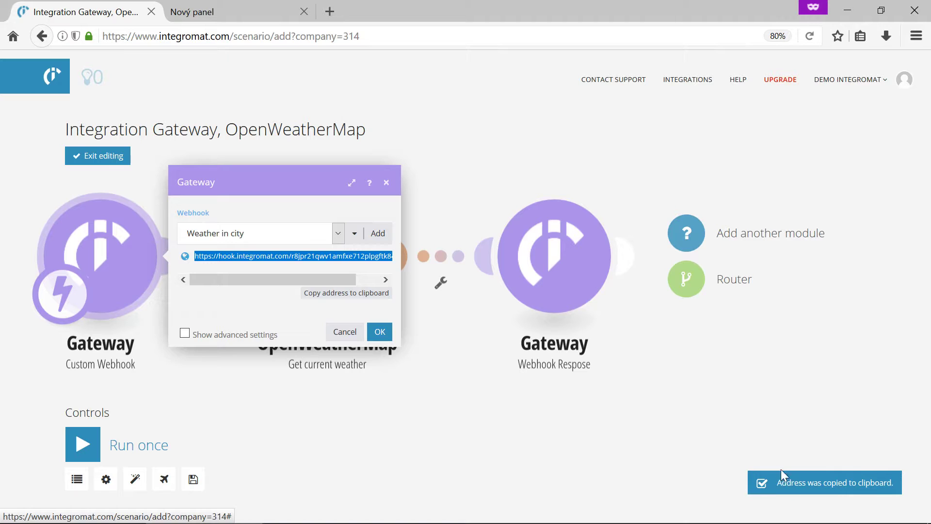
pyautogui.click(379, 331)
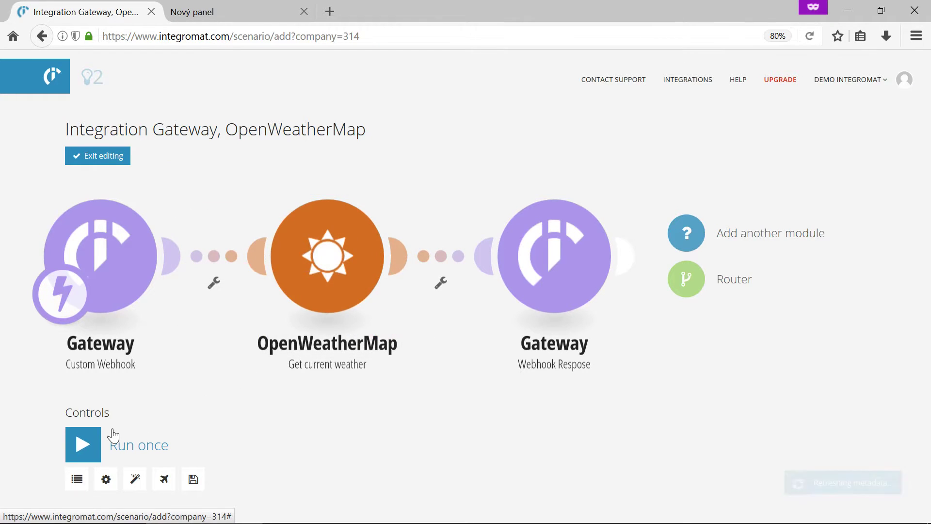
pyautogui.click(90, 445)
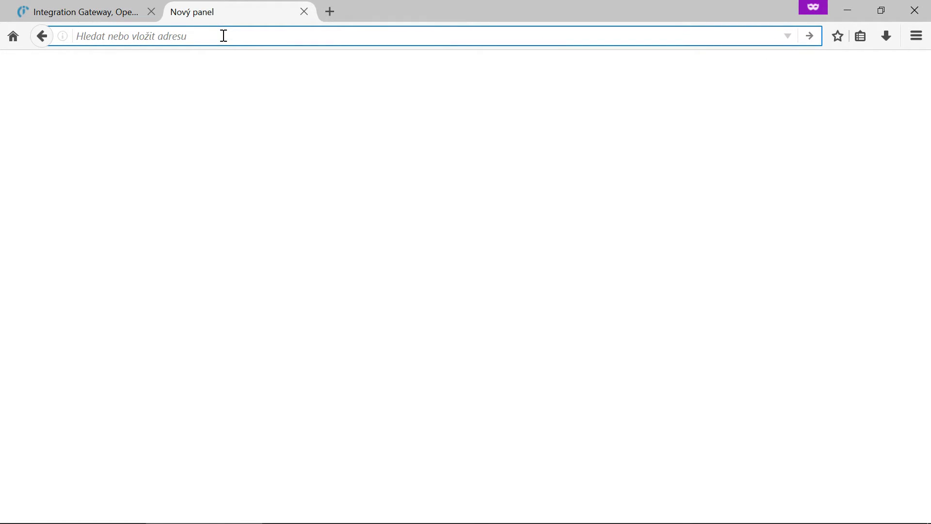
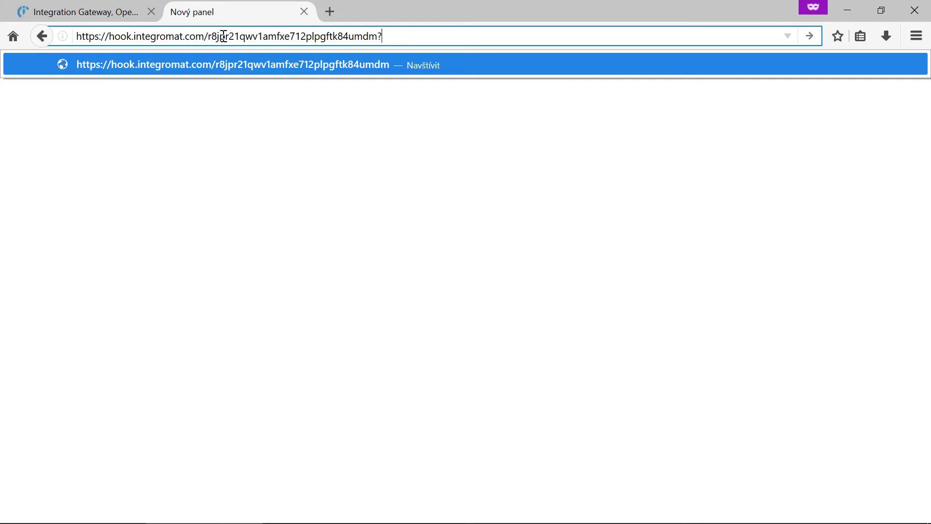
# - Call the pasted webhook URL with ?City=London and select the returned weather sentence
pyautogui.write('?City=')
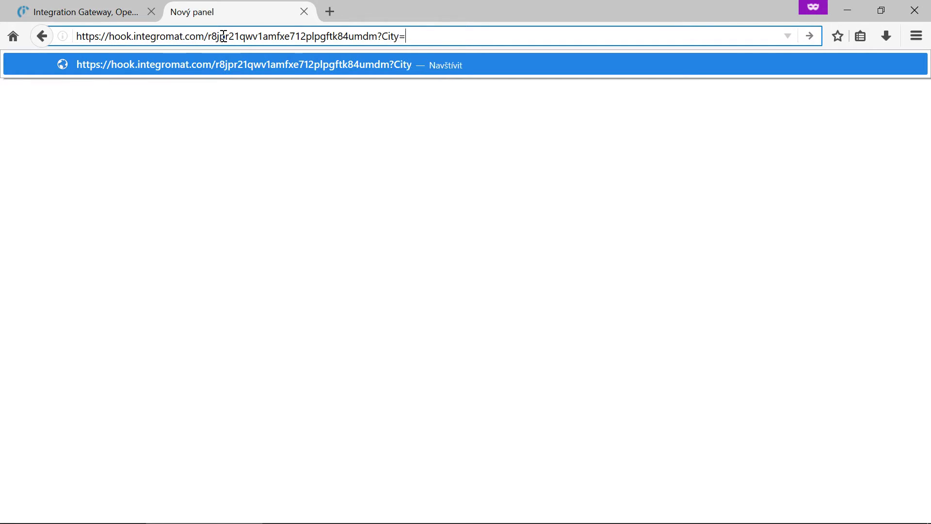
pyautogui.write('London')
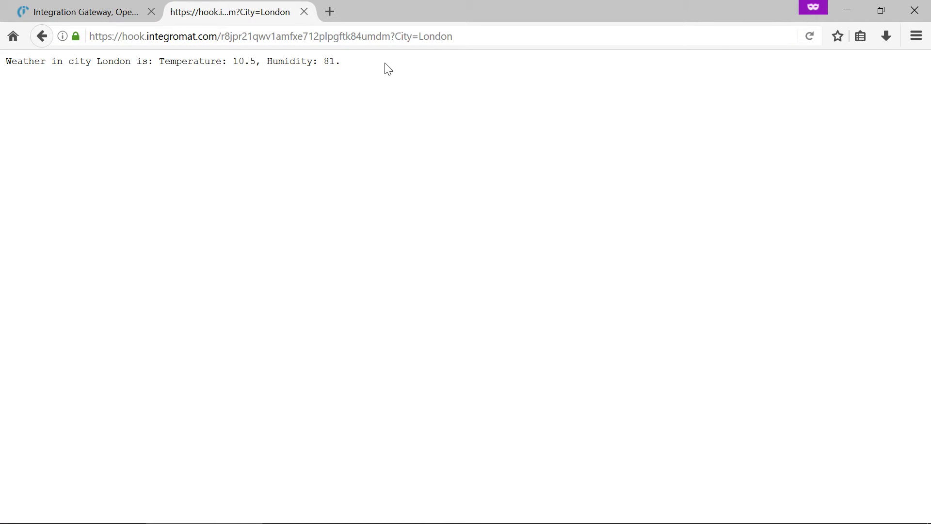
pyautogui.moveTo(379, 60); pyautogui.dragTo(7, 67)
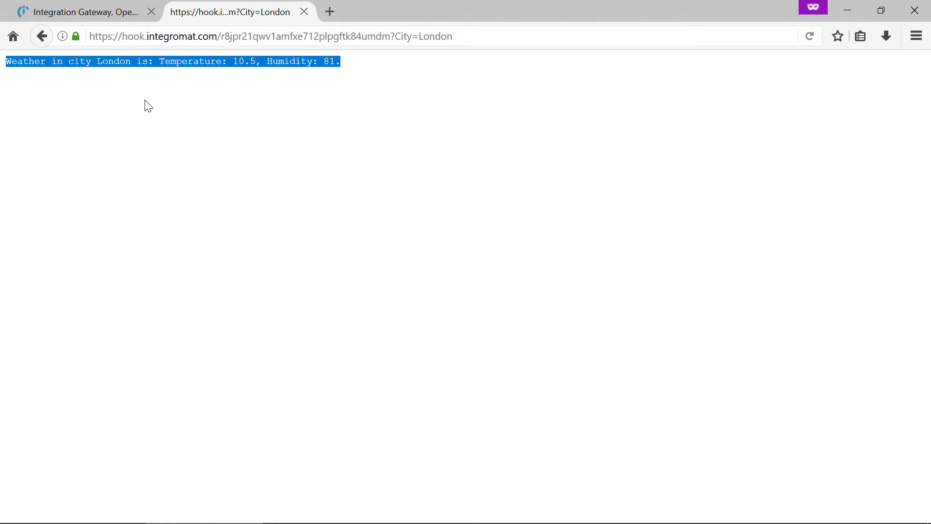
pyautogui.click(190, 65)
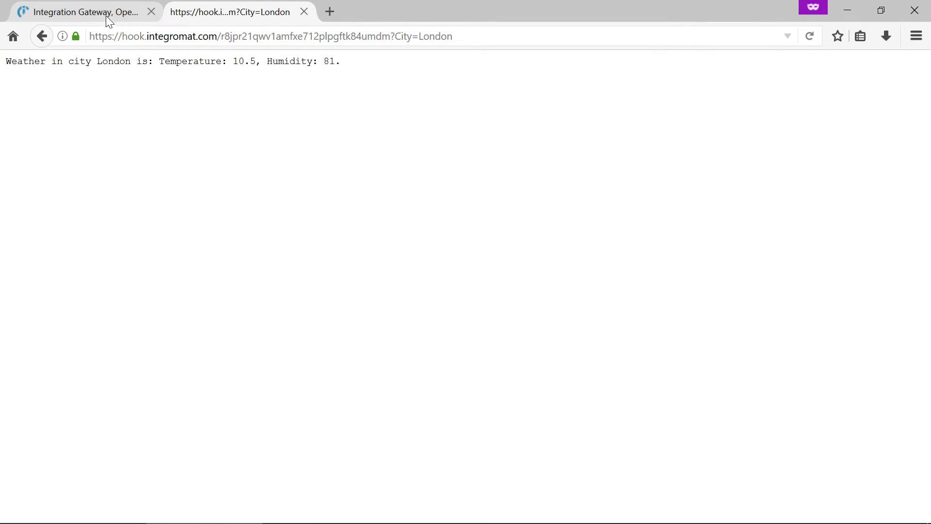
# - Inspect the London run's data in the webhook, OpenWeatherMap and webhook response modules
pyautogui.click(92, 12)
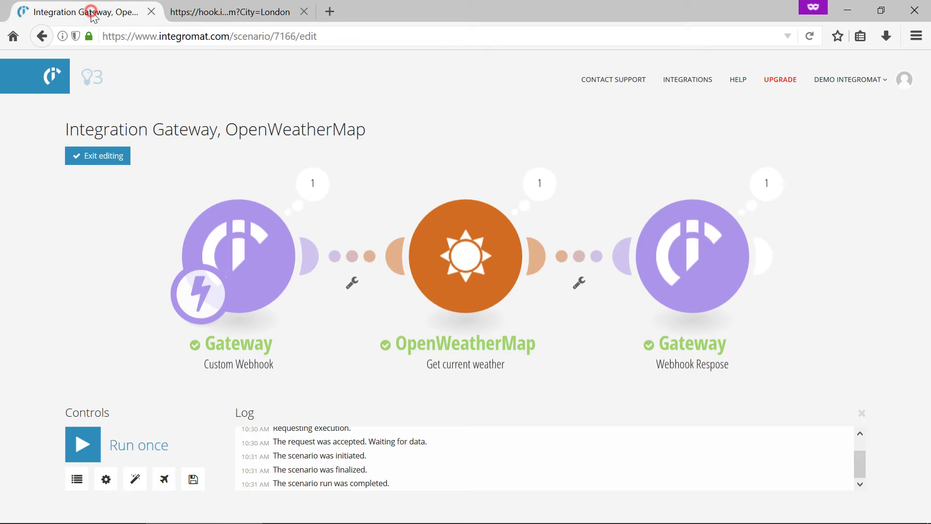
pyautogui.click(311, 185)
pyautogui.doubleClick(442, 212)
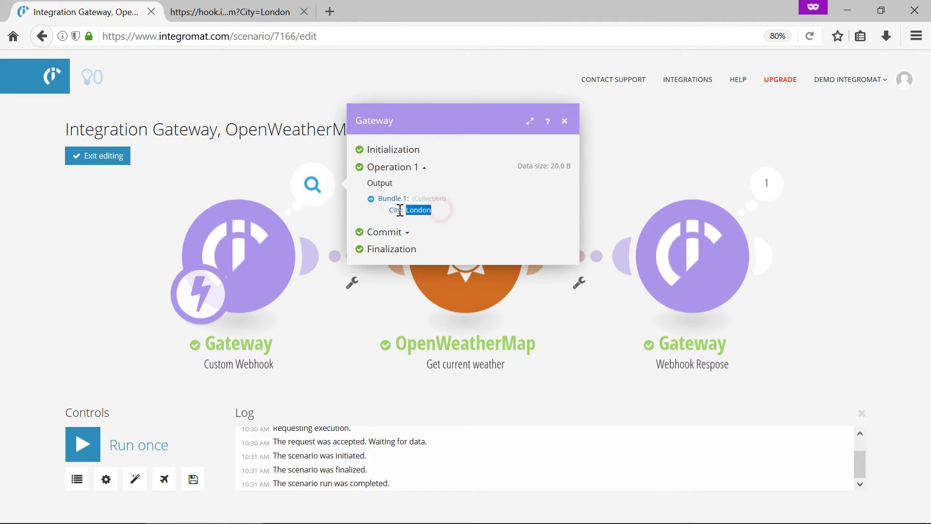
pyautogui.click(564, 121)
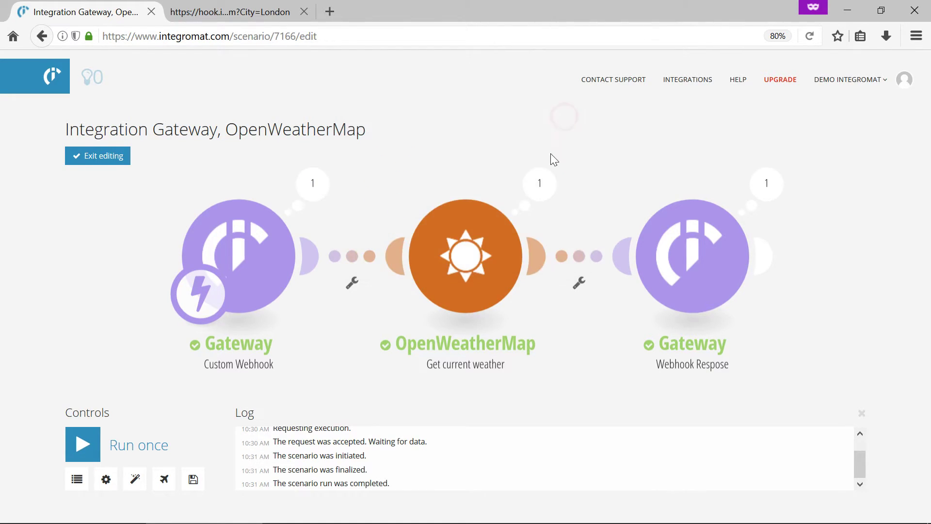
pyautogui.click(548, 188)
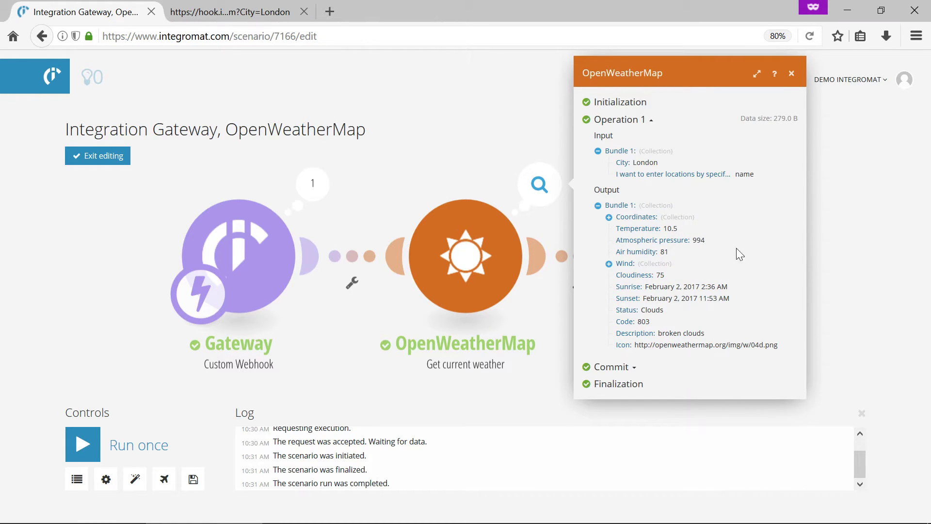
pyautogui.click(792, 74)
pyautogui.click(763, 186)
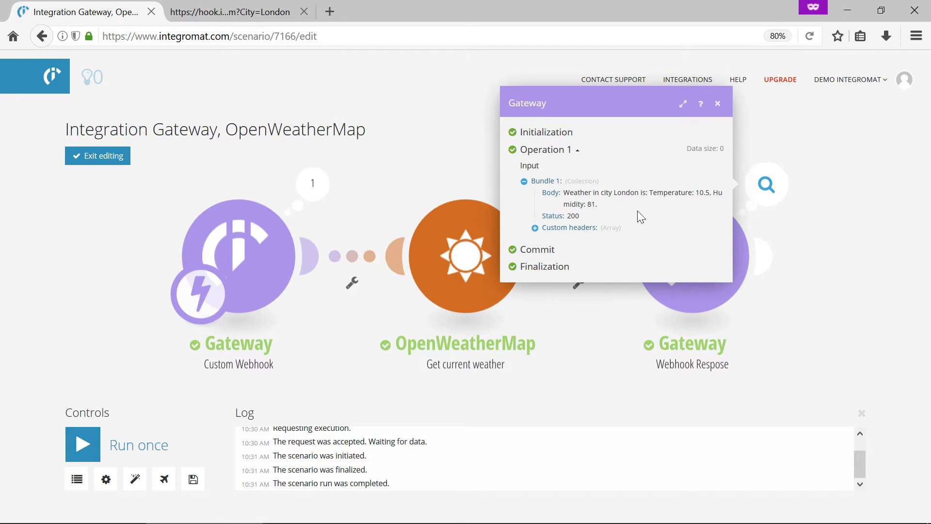
pyautogui.moveTo(616, 205); pyautogui.dragTo(561, 194)
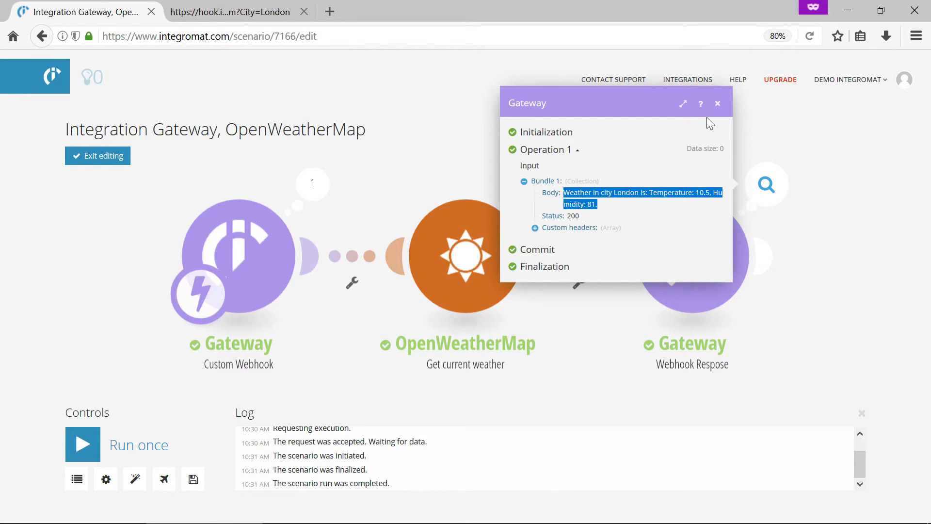
pyautogui.click(718, 105)
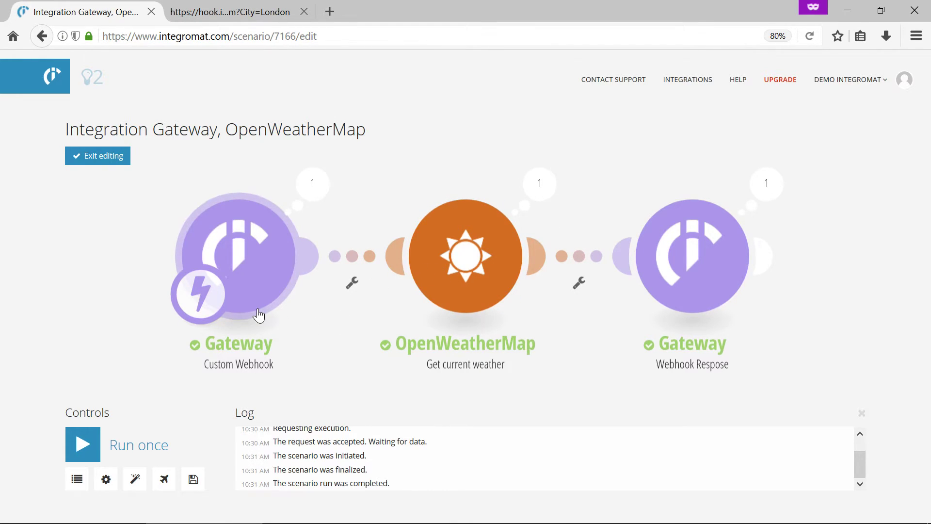
# - Save the scenario, leave editing mode, and switch scheduling ON to run immediately
pyautogui.click(193, 480)
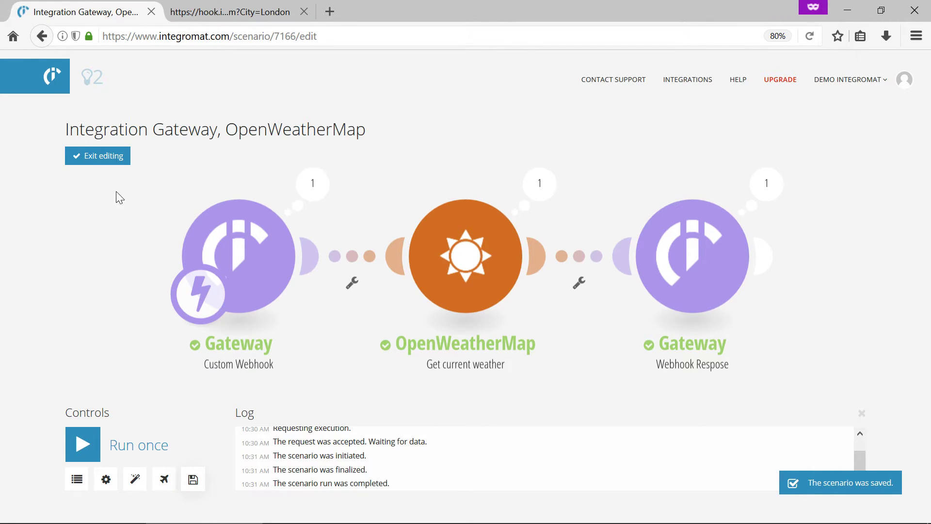
pyautogui.click(104, 158)
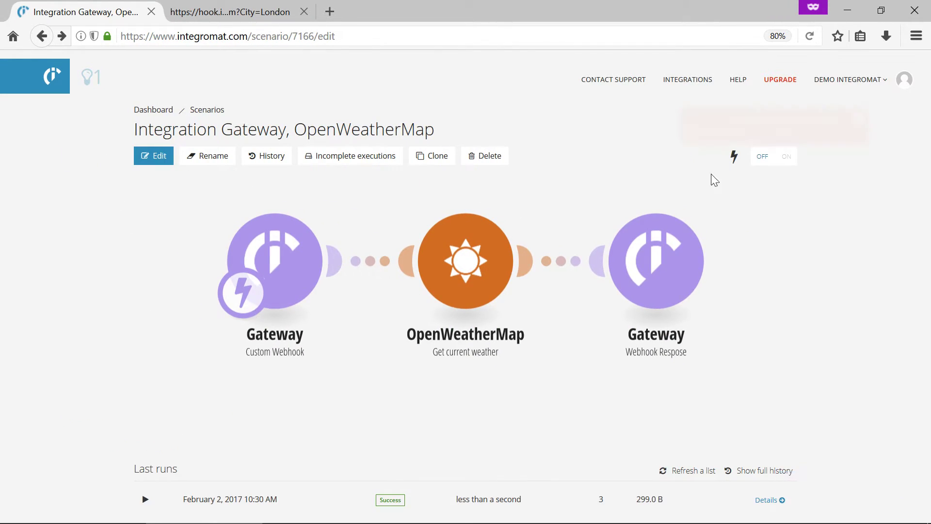
pyautogui.click(787, 160)
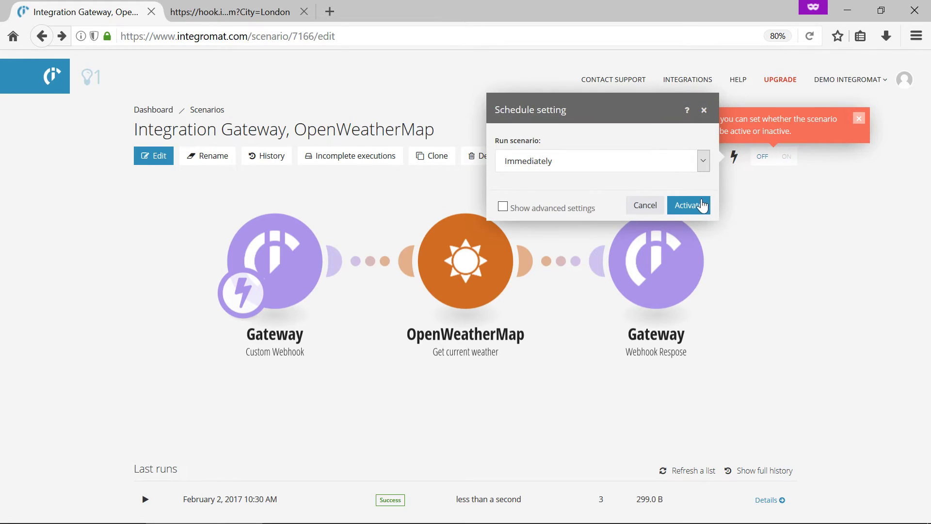
pyautogui.click(701, 205)
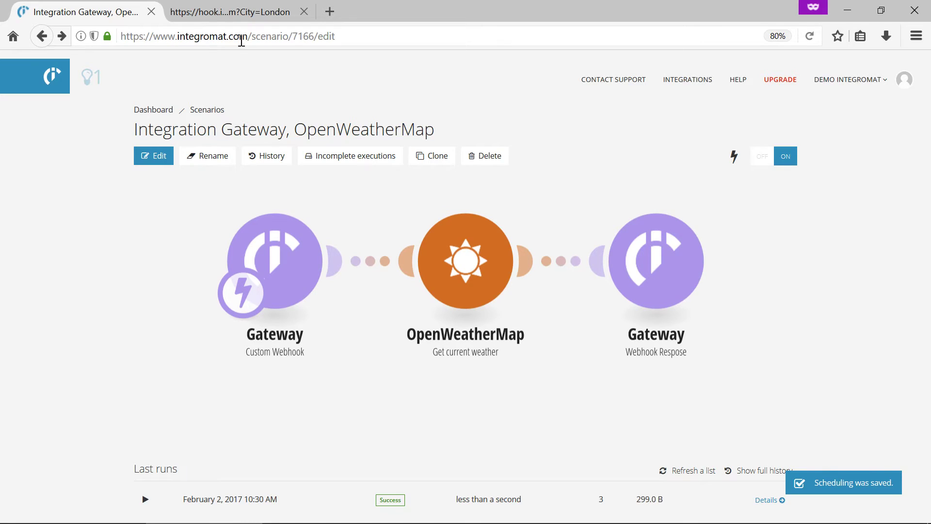
# - Request the webhook's weather for New York instead of London and highlight the result
pyautogui.click(236, 15)
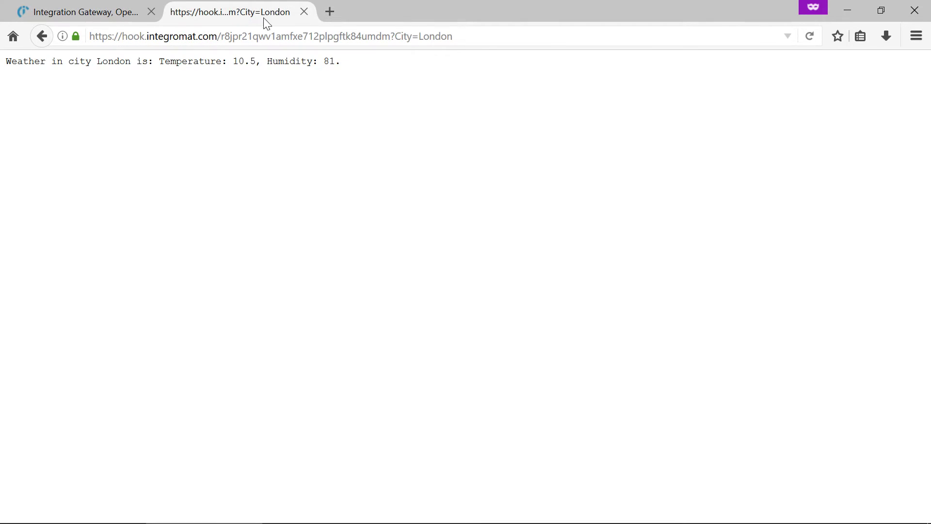
pyautogui.click(479, 42)
pyautogui.click(485, 38)
pyautogui.moveTo(483, 39); pyautogui.dragTo(419, 39)
pyautogui.write('New ')
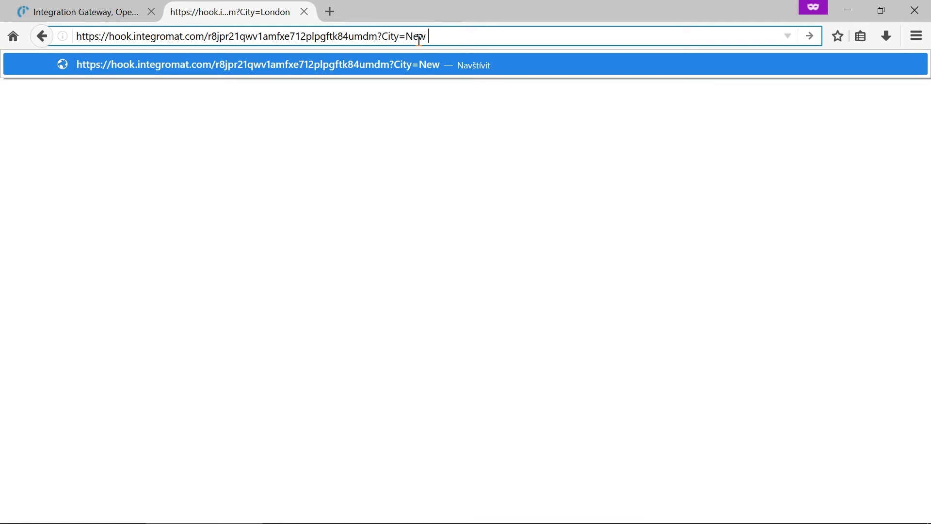
pyautogui.write('York')
pyautogui.press('Return')
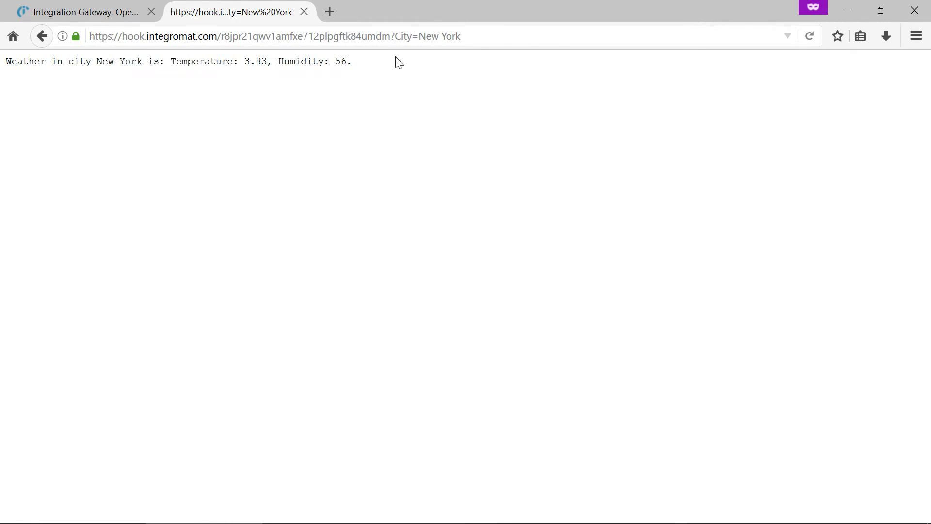
pyautogui.moveTo(393, 58); pyautogui.dragTo(16, 58)
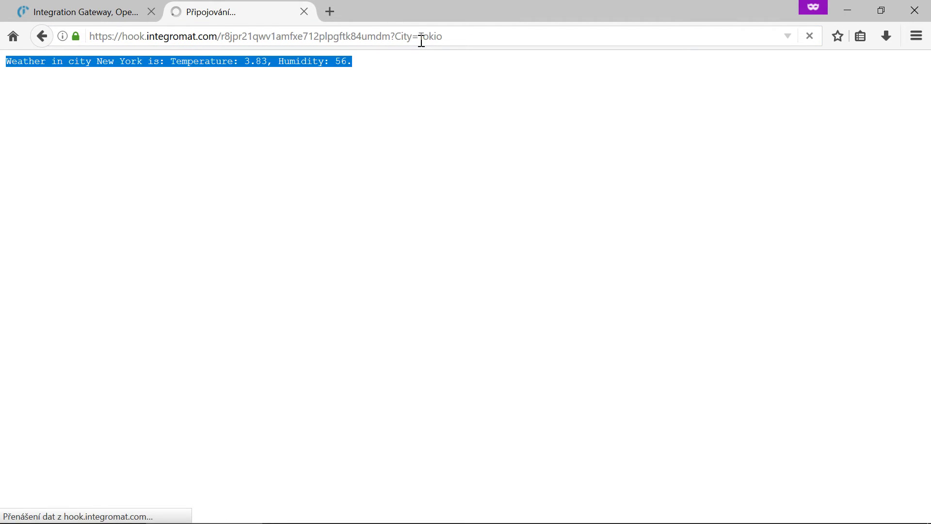
# - Change the city from Tokio to Madrid and highlight the returned weather line
pyautogui.click(462, 37)
pyautogui.moveTo(459, 35); pyautogui.dragTo(419, 43)
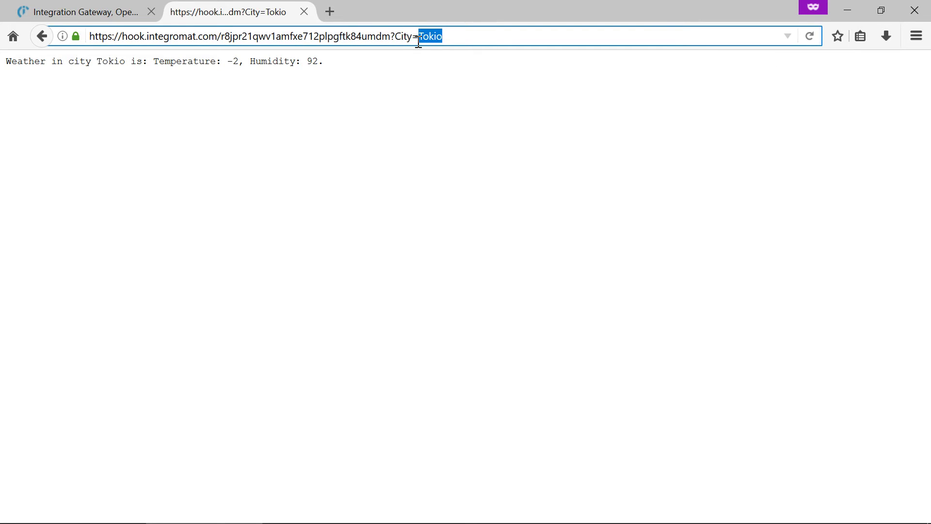
pyautogui.write('rid')
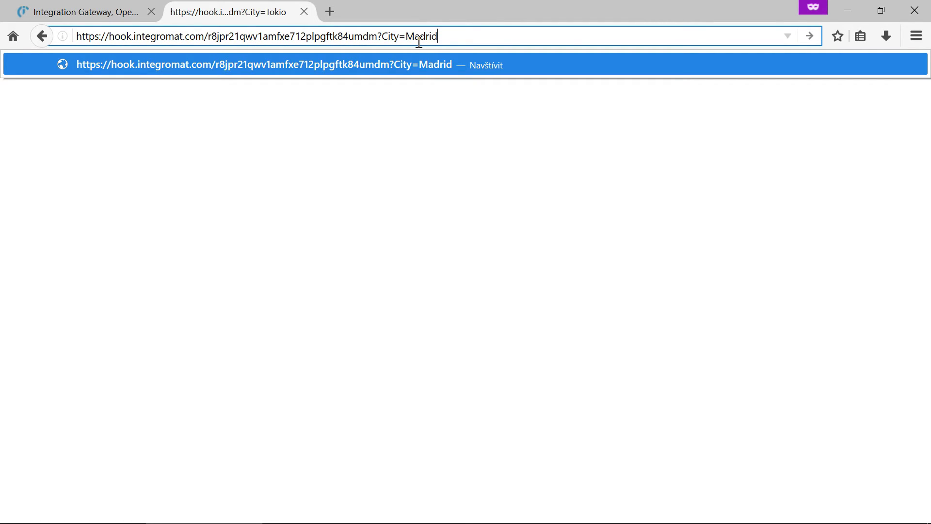
pyautogui.press('Return')
pyautogui.moveTo(420, 60); pyautogui.dragTo(17, 70)
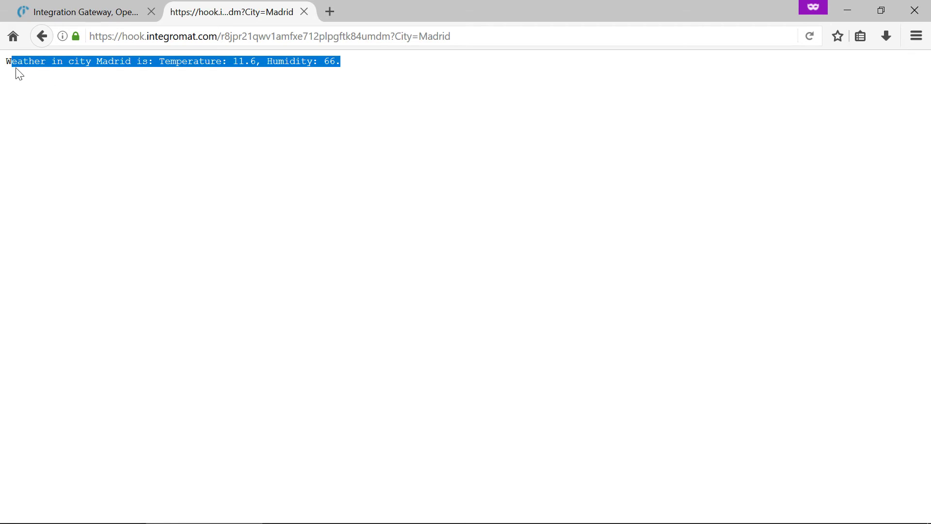
pyautogui.click(100, 85)
# - Refresh the recent runs and confirm the latest run's webhook and OpenWeatherMap bundles show City: Madrid
pyautogui.click(102, 18)
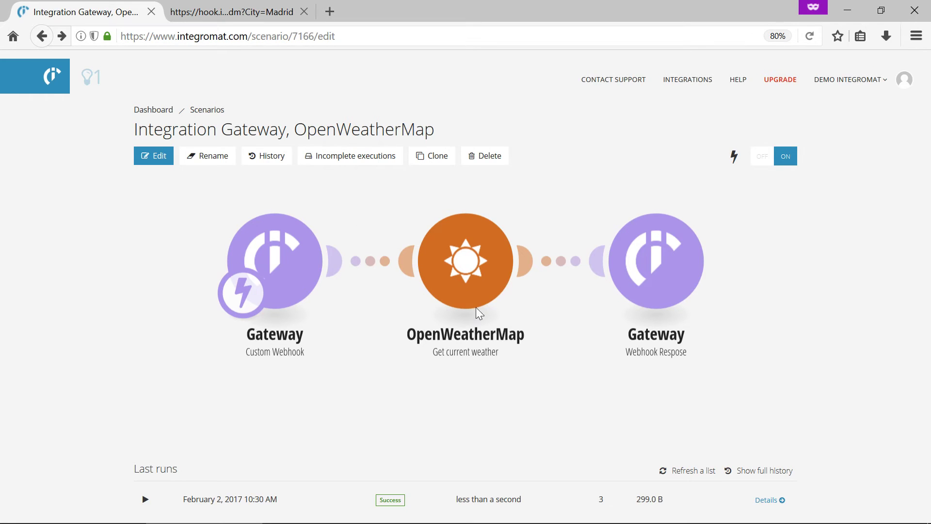
pyautogui.click(690, 469)
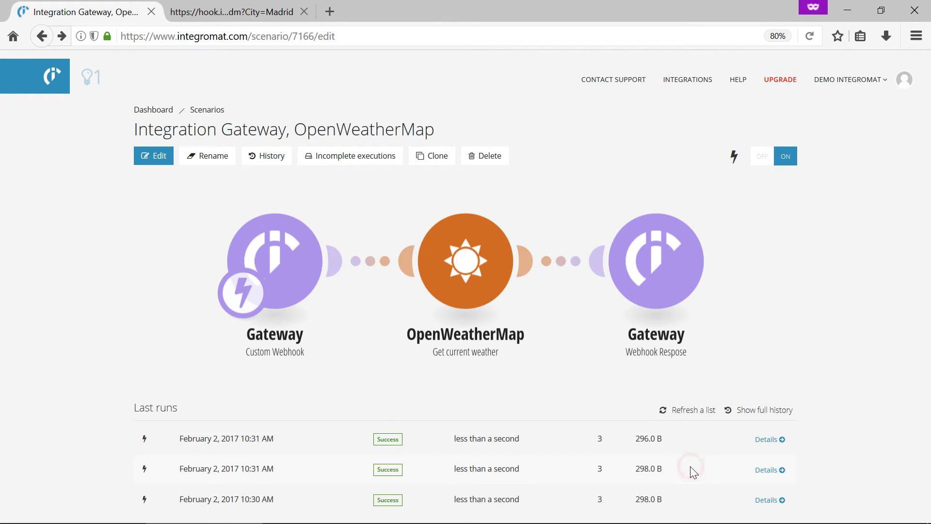
pyautogui.click(768, 440)
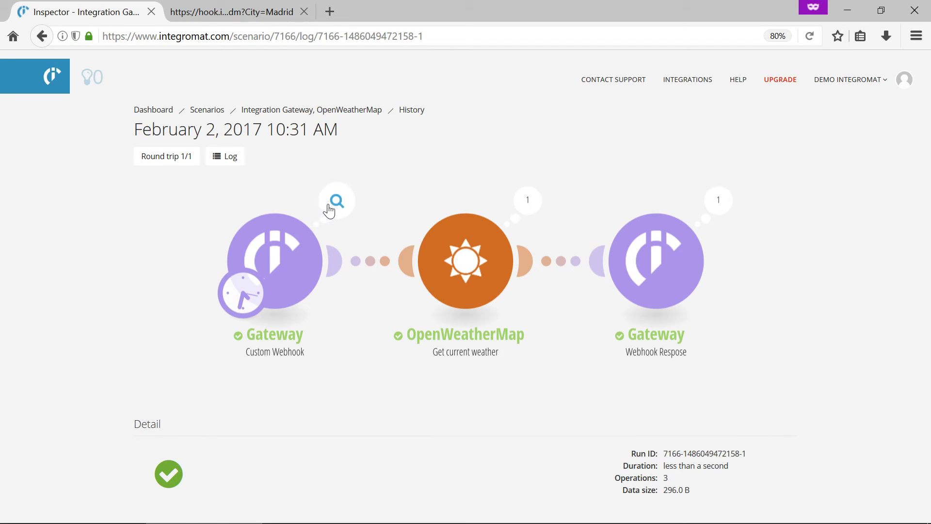
pyautogui.click(351, 211)
pyautogui.tripleClick(415, 225)
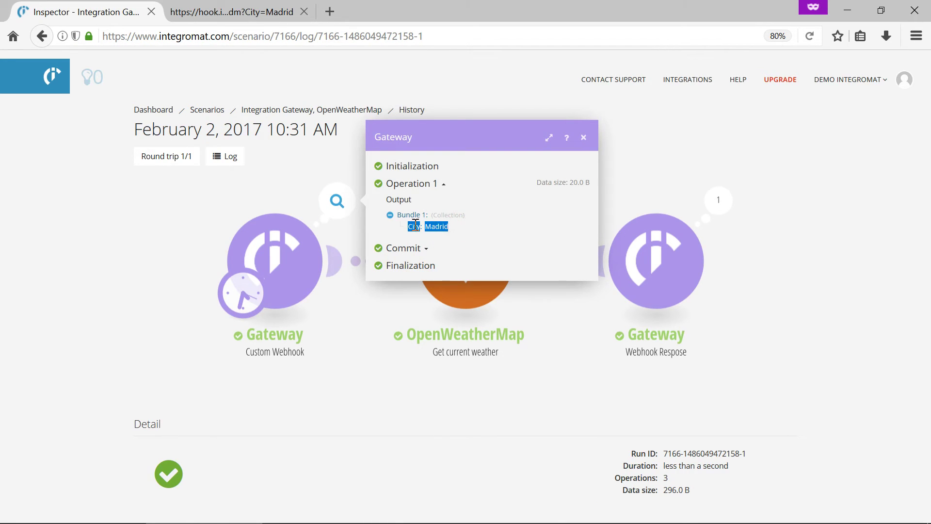
pyautogui.click(584, 138)
pyautogui.click(528, 201)
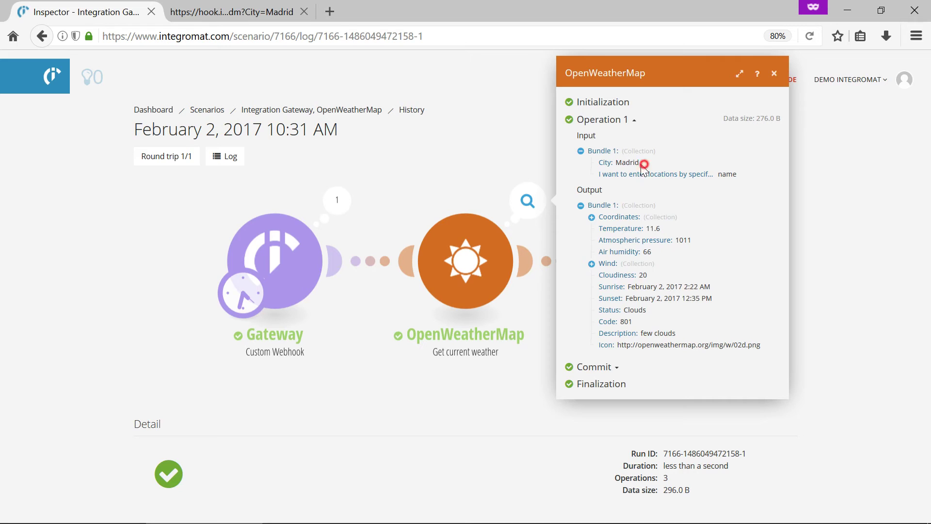
pyautogui.moveTo(644, 164); pyautogui.dragTo(594, 168)
pyautogui.click(774, 74)
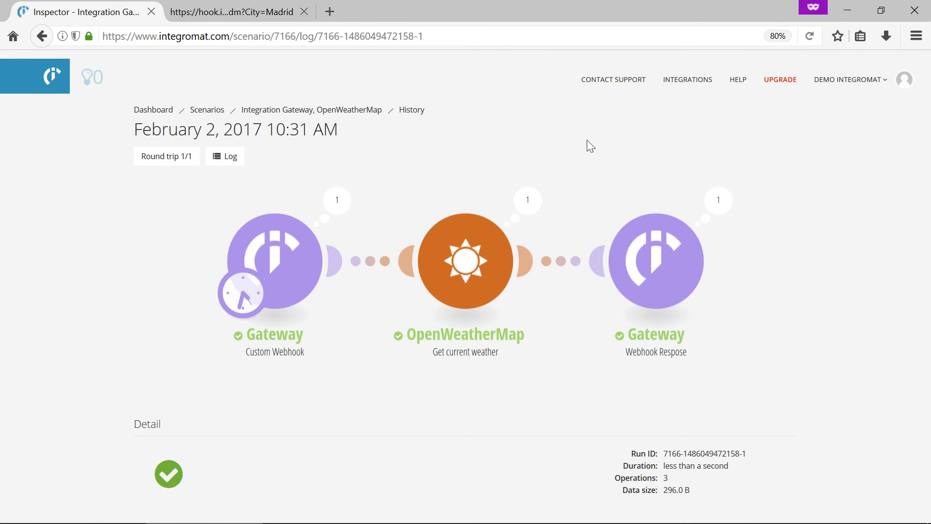
pyautogui.click(328, 109)
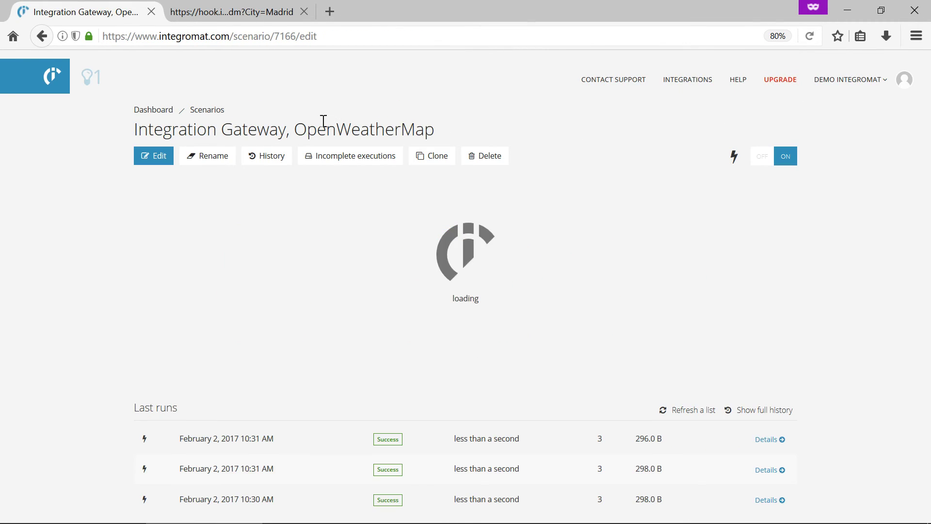
# - Inspect the second latest run's OpenWeatherMap data for the Tokio request
pyautogui.click(771, 469)
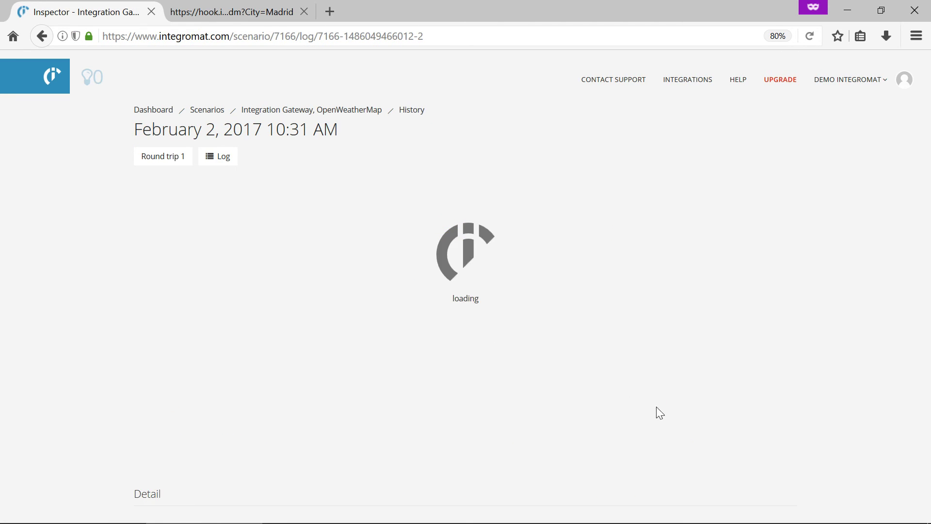
pyautogui.click(528, 201)
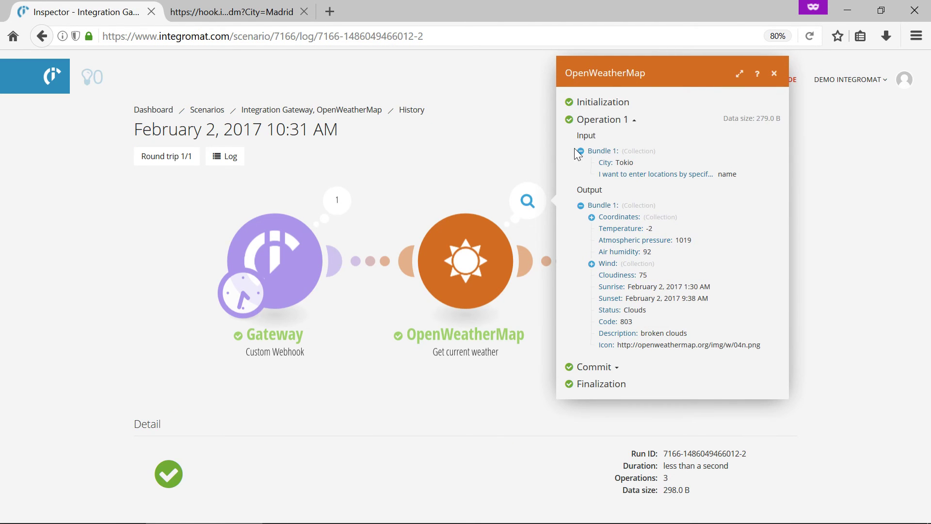
pyautogui.click(774, 74)
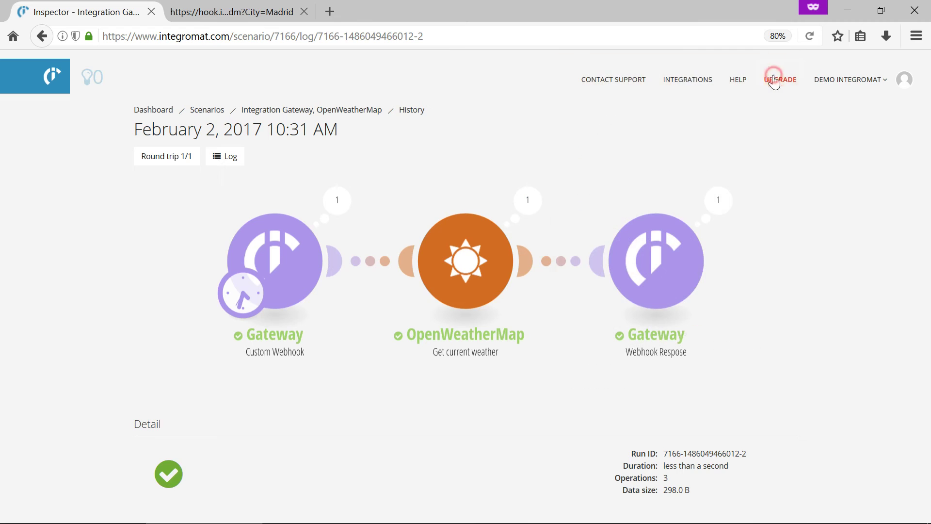
pyautogui.click(345, 113)
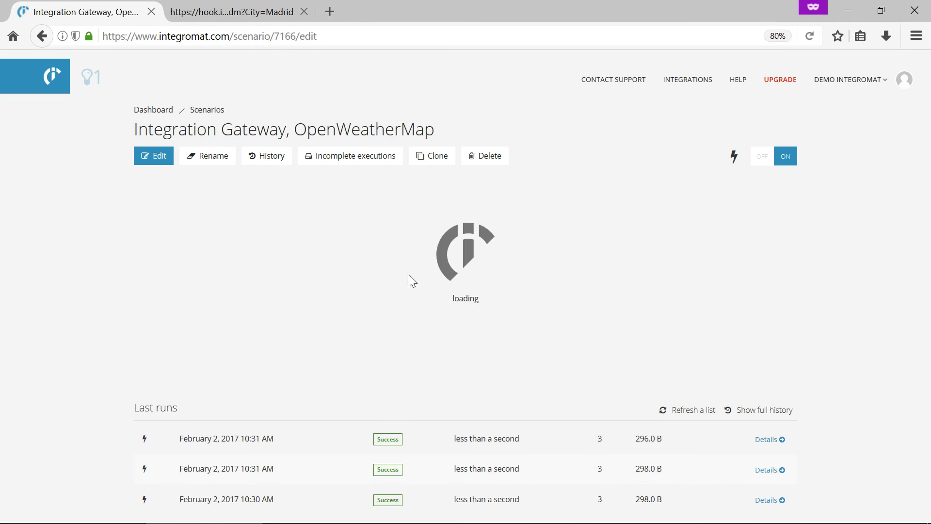
# - Inspect the New York run, where OpenWeatherMap returned 3.83° and 56% humidity
pyautogui.click(768, 500)
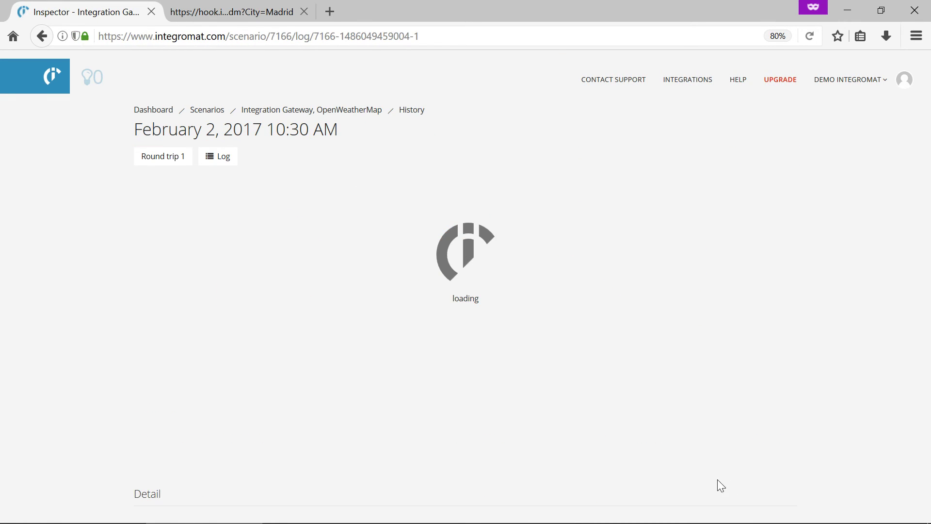
pyautogui.click(526, 201)
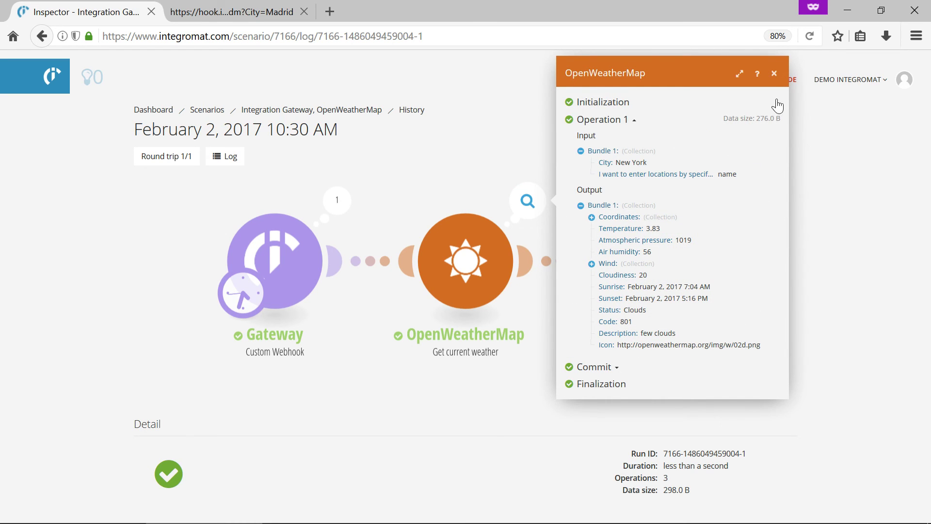
pyautogui.click(774, 73)
pyautogui.click(343, 109)
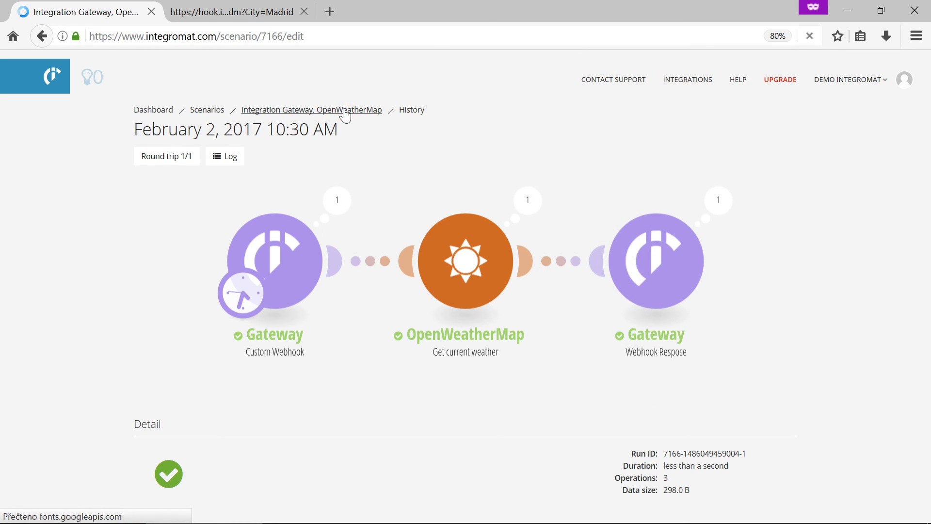